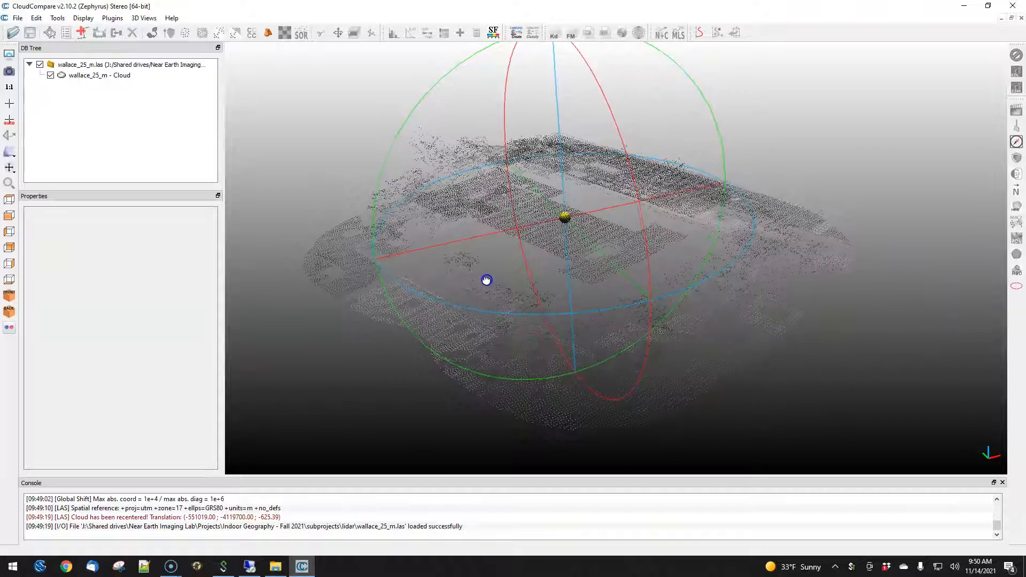
- Restart CloudCompare and reopen the wallace_25_m.las point cloud file
left_click(71, 76)
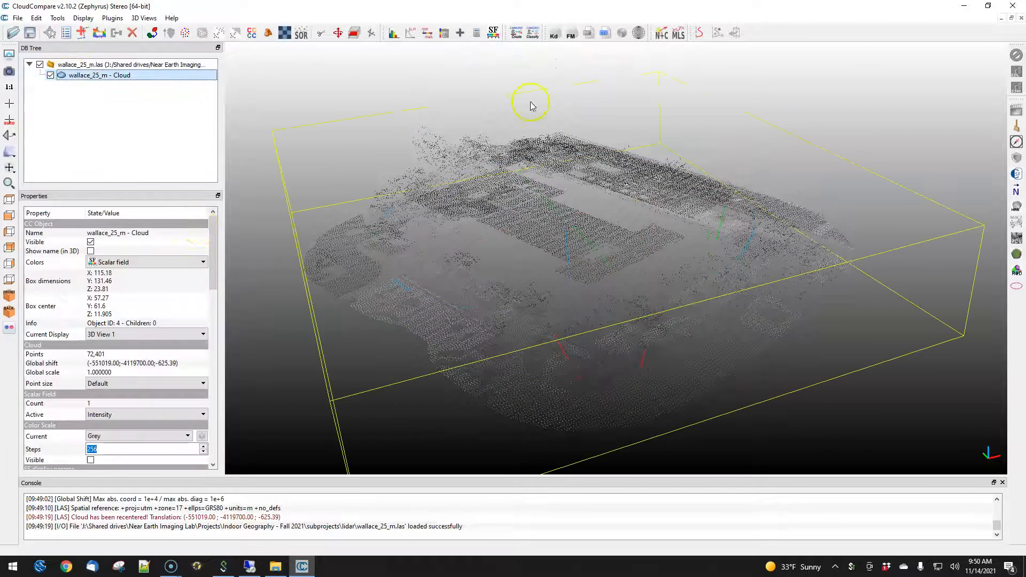
left_click(1012, 6)
left_click(507, 297)
double_click(238, 142)
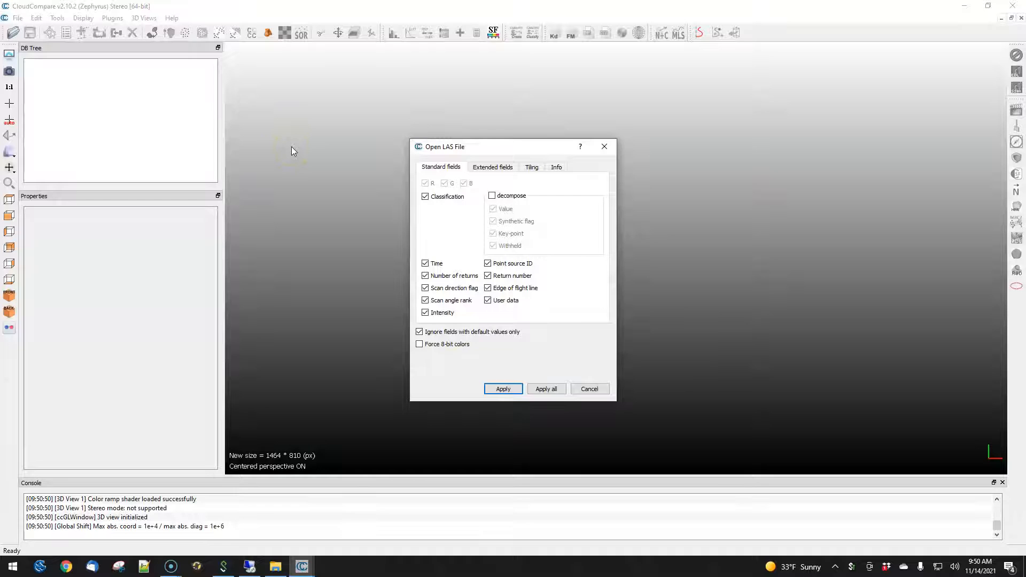
- Import wallace_25_m.las keeping only the Intensity and Edge of flight line fields, accepting the suggested global shift
left_click_drag(475, 142, 481, 124)
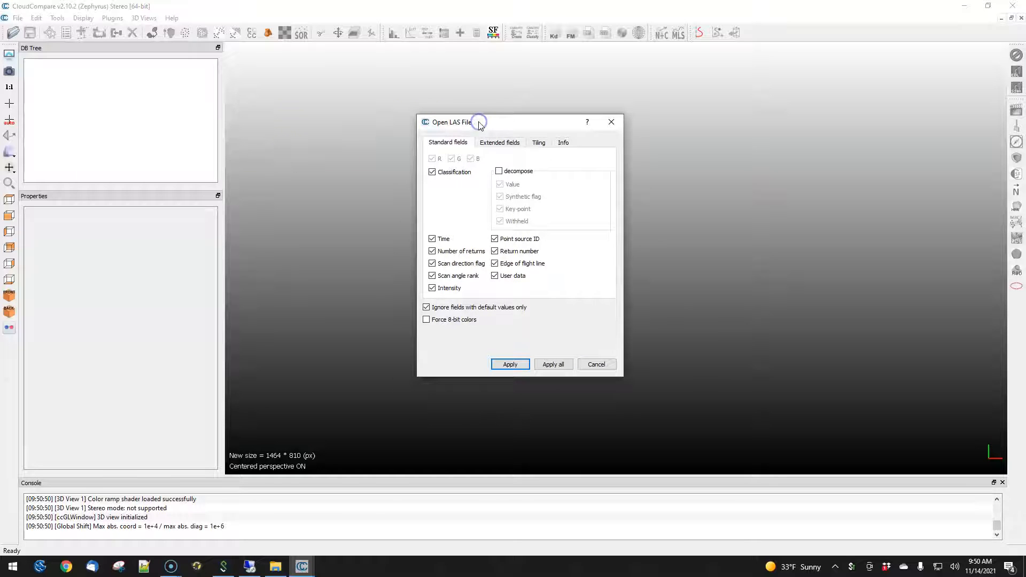
left_click(452, 176)
left_click(433, 240)
left_click(439, 264)
left_click(434, 275)
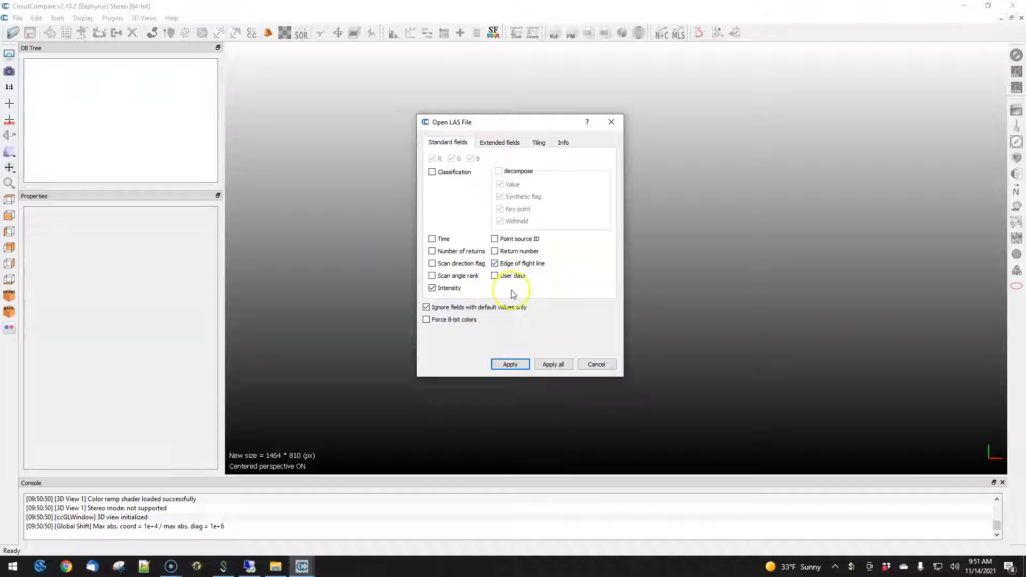
left_click(508, 365)
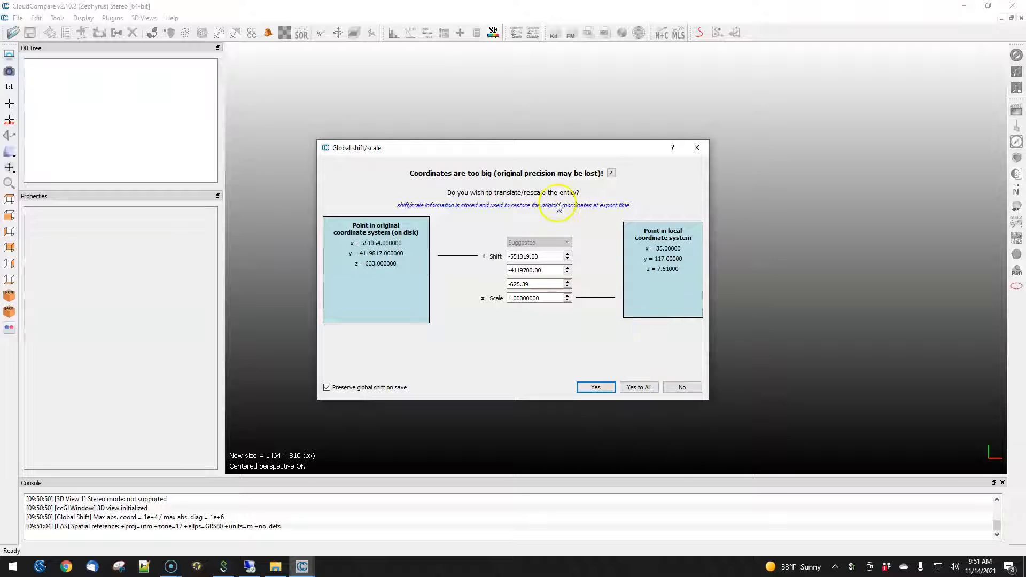
left_click(594, 387)
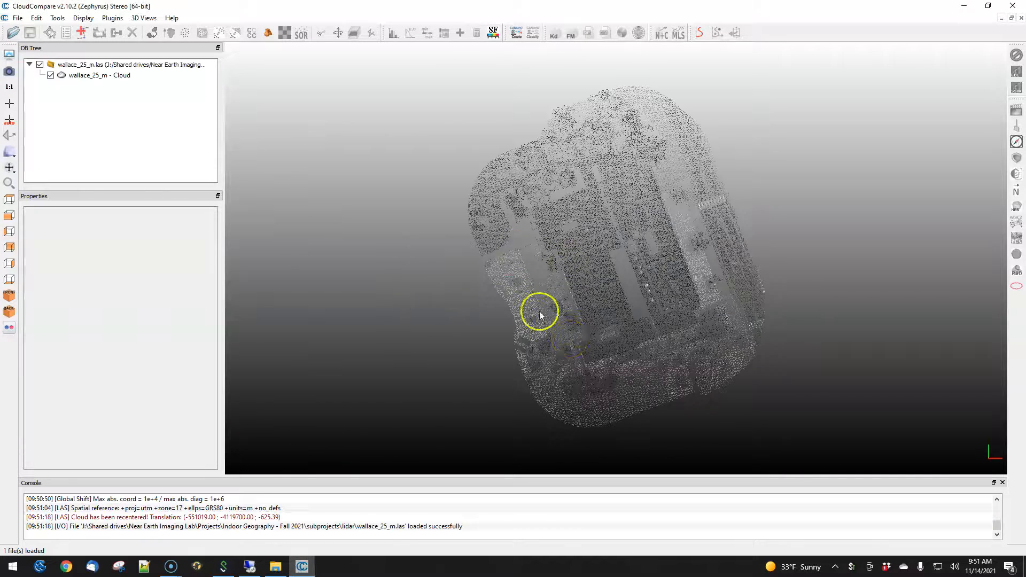
- Orbit the view and inspect the wallace_25_m cloud's properties
left_click_drag(608, 380, 639, 153)
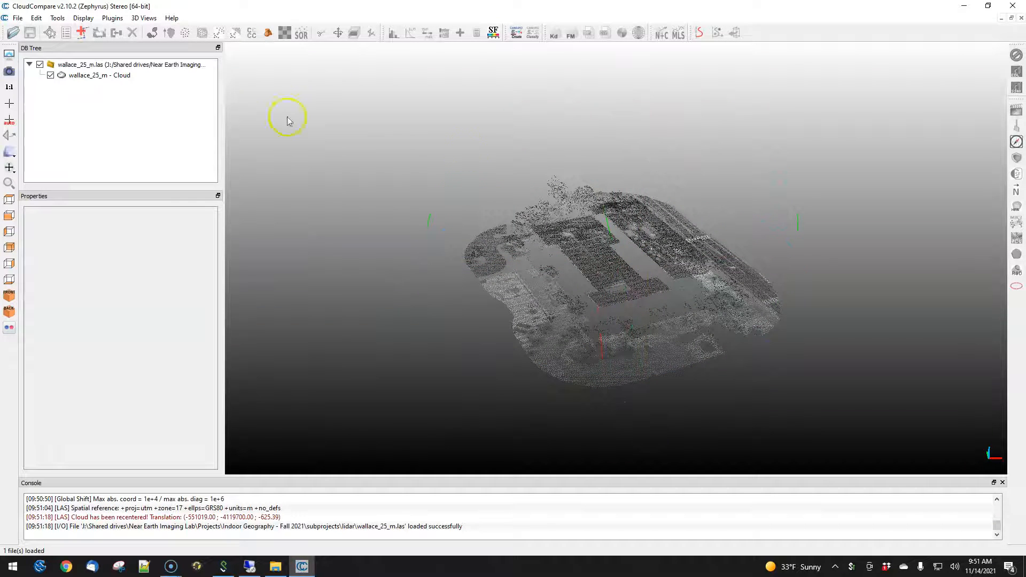
left_click(98, 76)
left_click_drag(213, 246, 238, 254)
left_click_drag(783, 401, 501, 195)
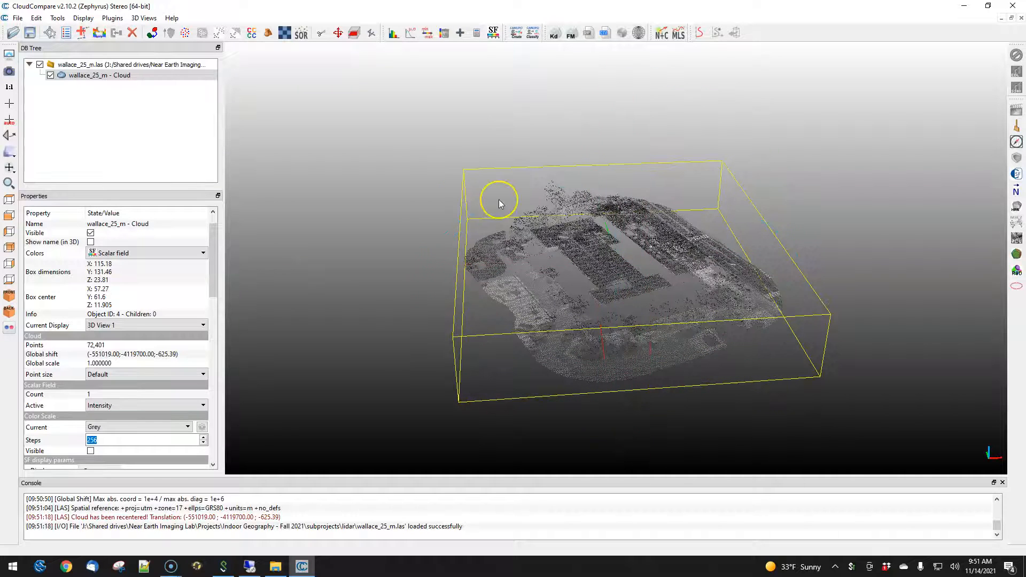
- Switch to File Explorer and drag 2021-07-16_13-55-45_9pct_10mm_time.laz from the Geoslam of Wallace Hall folder into CloudCompare
key("alt+Tab")
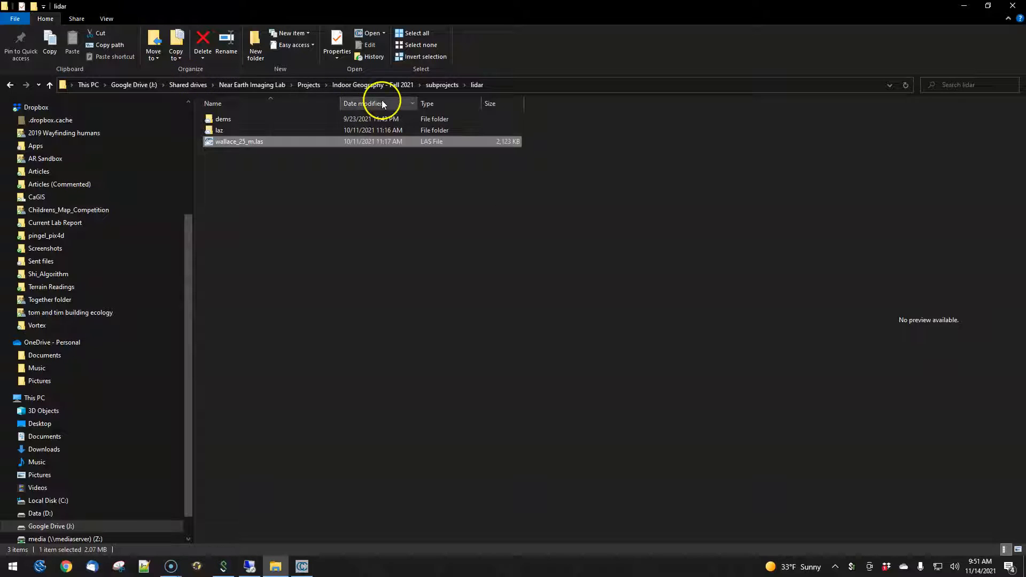
left_click(444, 84)
double_click(260, 155)
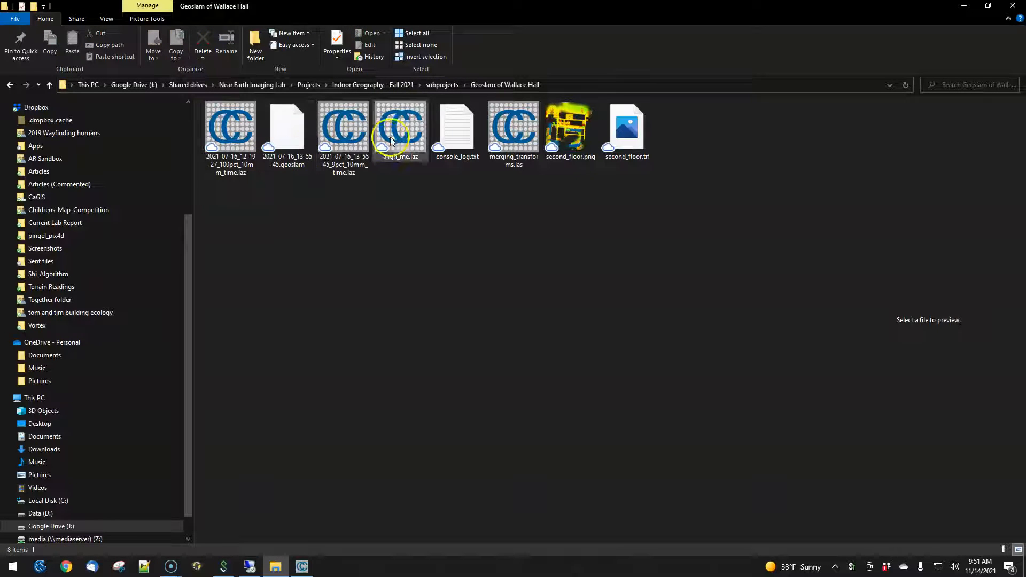
left_click(345, 134)
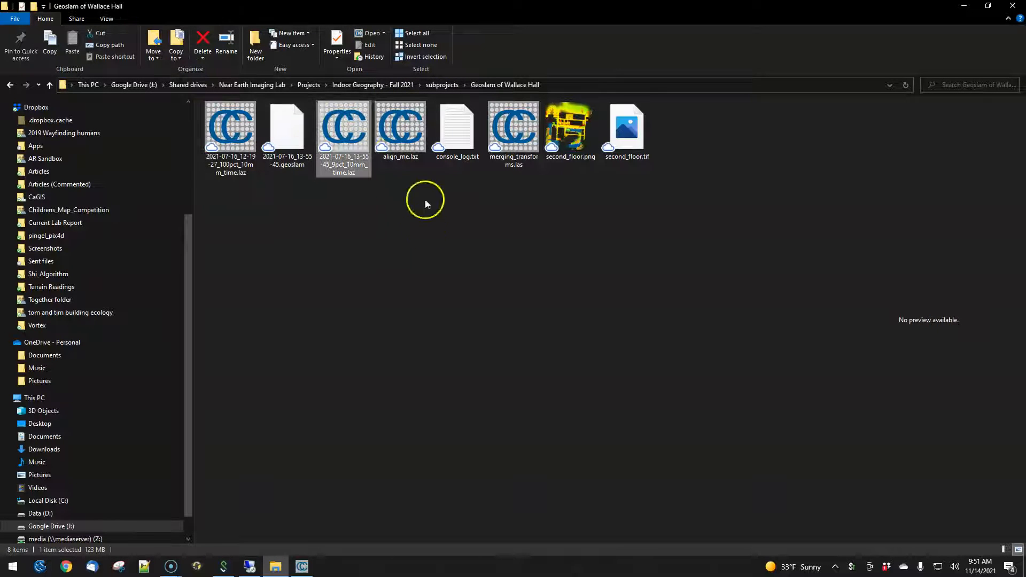
double_click(325, 11)
left_click_drag(763, 279, 337, 261)
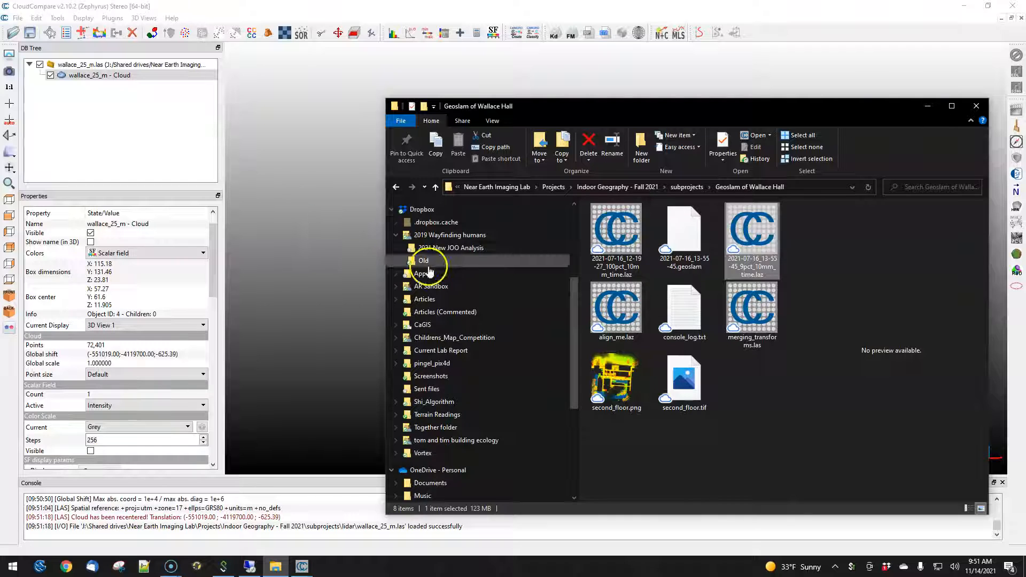
- Uncheck the R, G and B fields and apply the LAS import
left_click(425, 183)
left_click(445, 183)
left_click(464, 183)
left_click(503, 388)
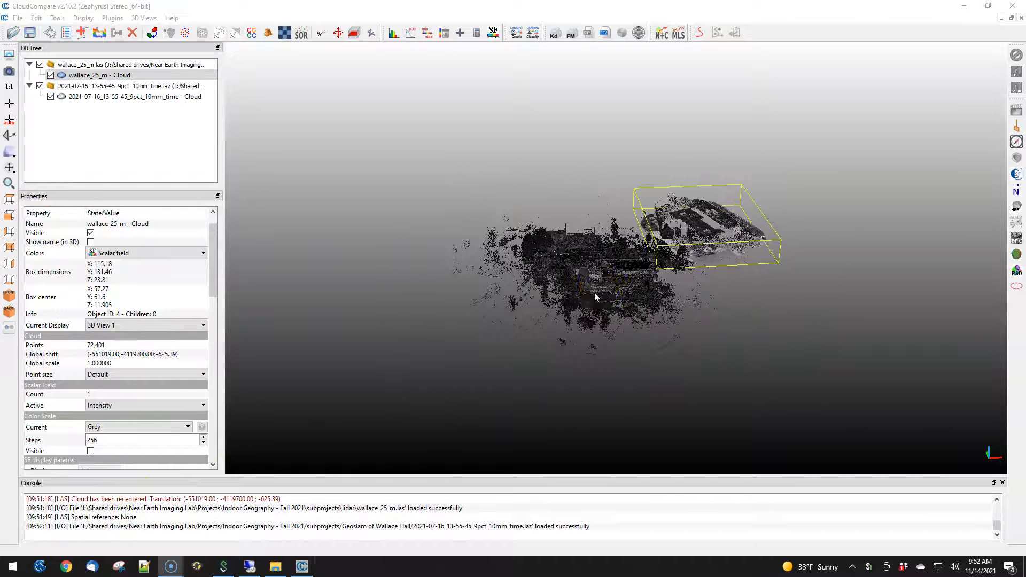
- Set the GeoSLAM cloud's global shift to the last input values -551019, -4119700, -625.39
left_click_drag(594, 293, 687, 217)
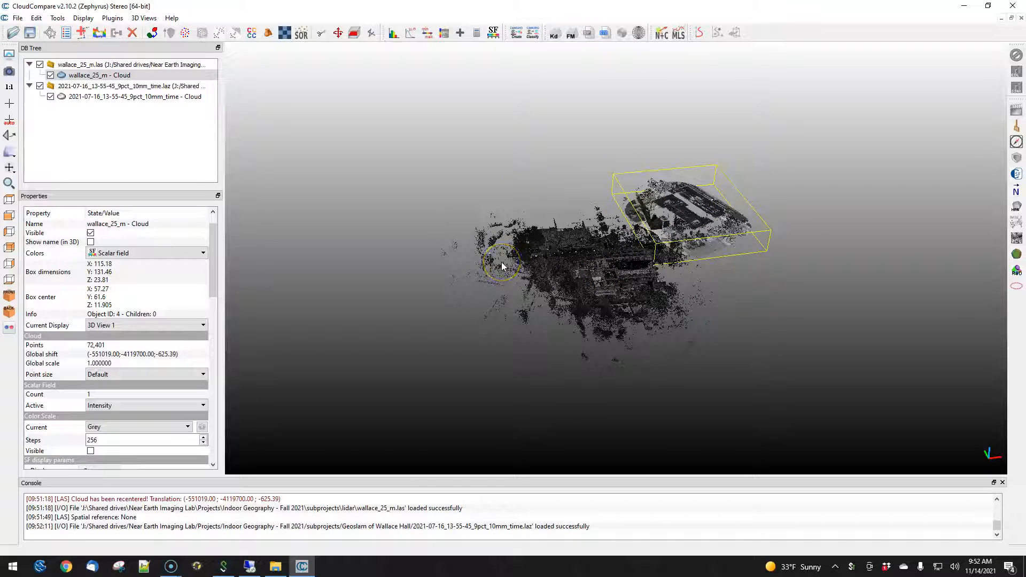
left_click_drag(563, 287, 644, 279)
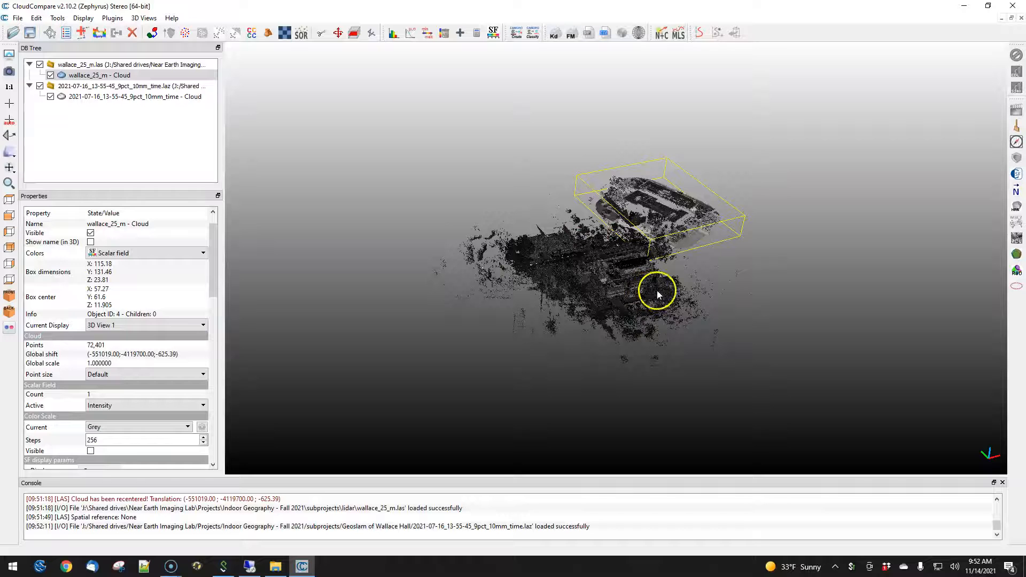
left_click(152, 97)
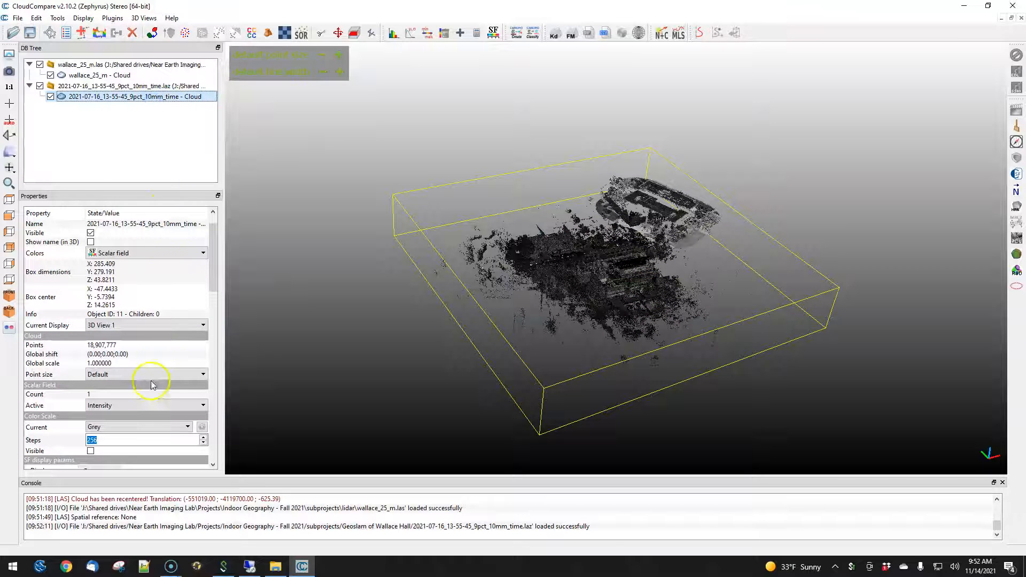
left_click_drag(213, 256, 232, 237)
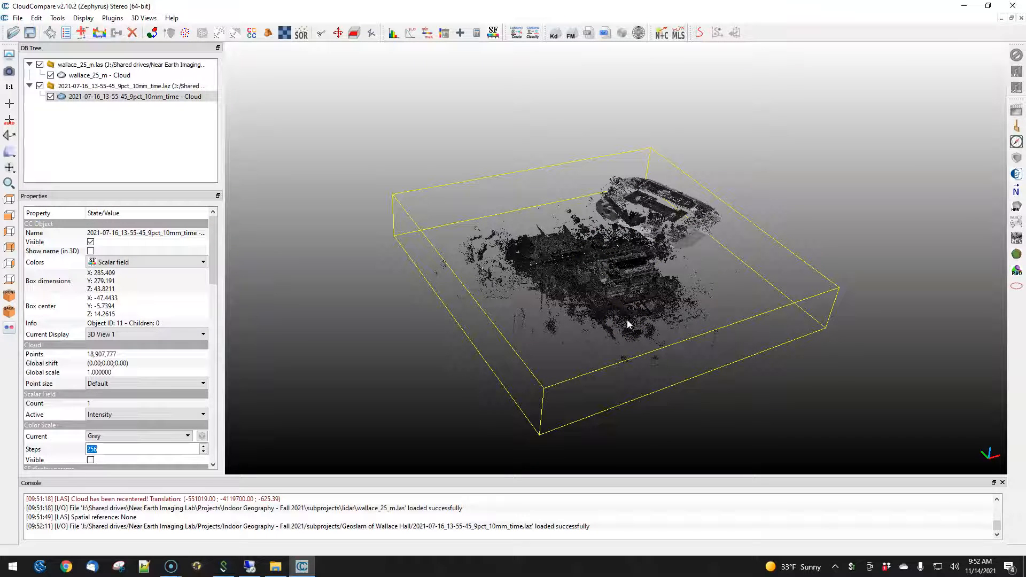
left_click(36, 18)
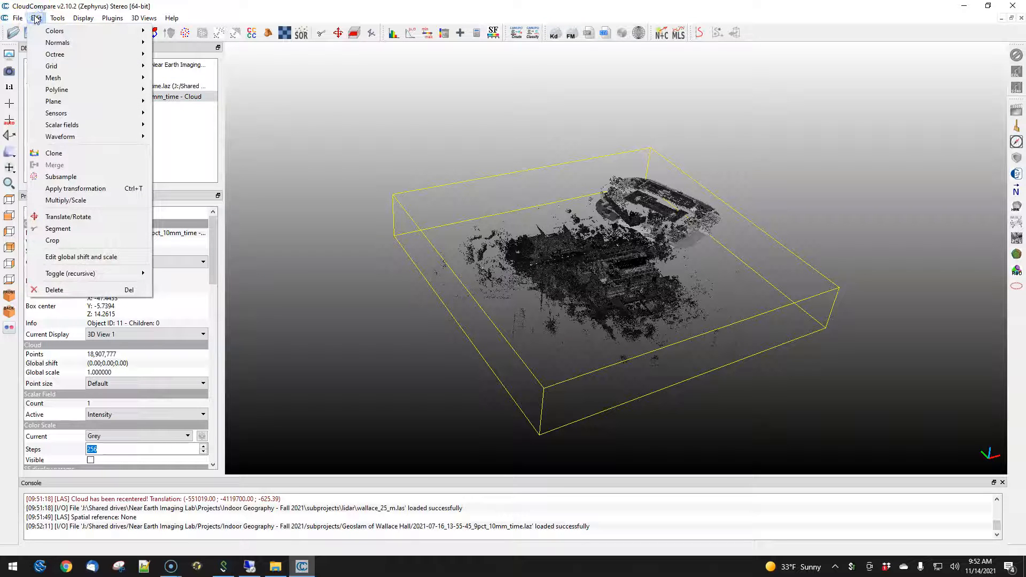
left_click(107, 260)
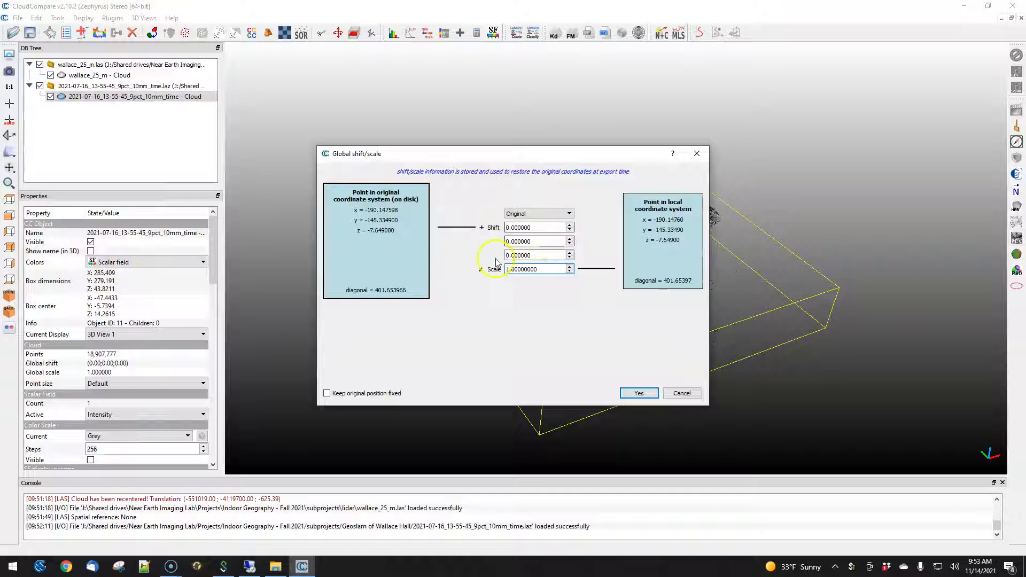
left_click(540, 213)
left_click(536, 230)
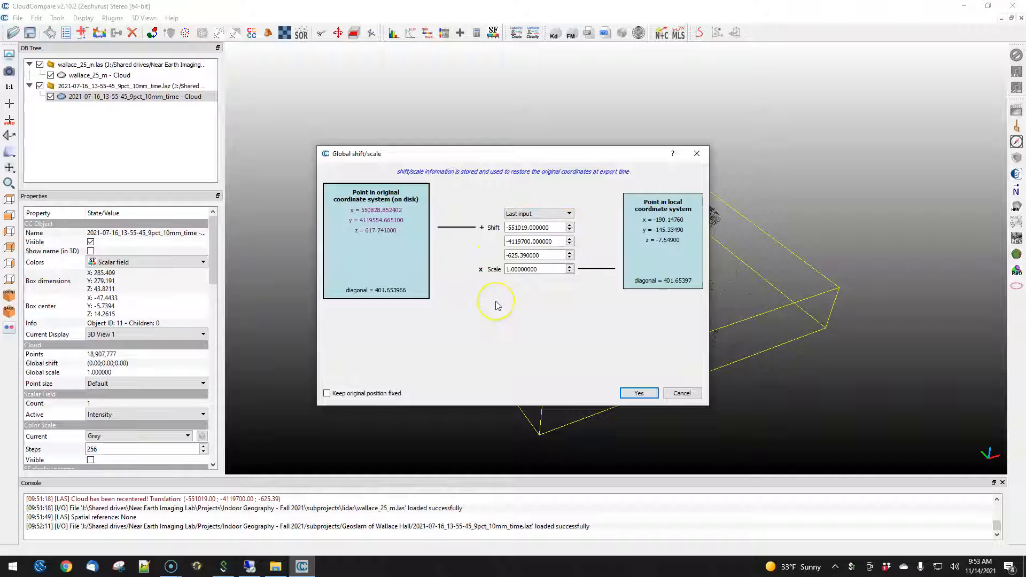
left_click(625, 395)
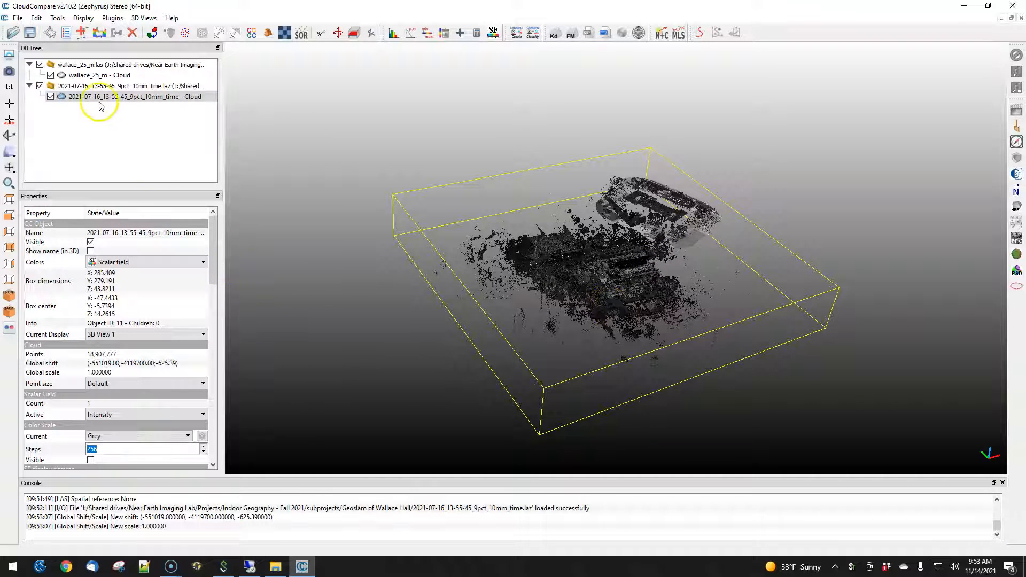
- Save the GeoSLAM cloud to the Desktop as shifted.las with a custom resolution of 0.001
left_click(31, 34)
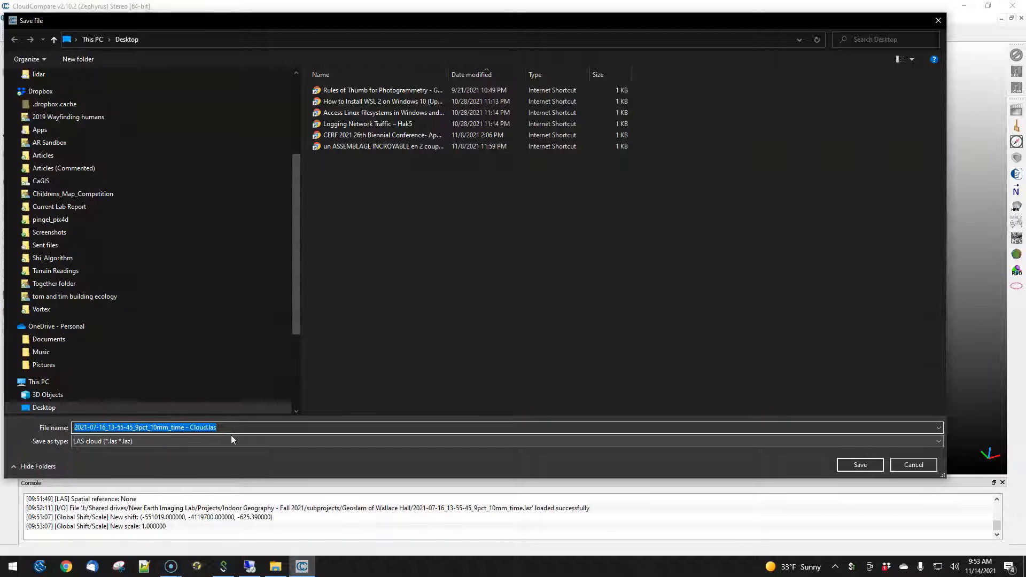
type("shifte")
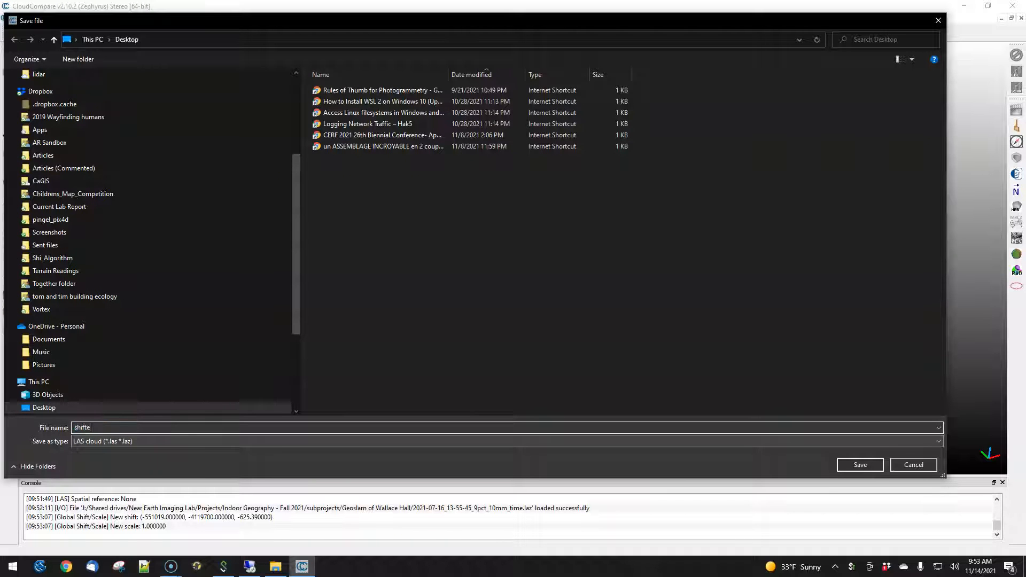
type("d.las")
key("Return")
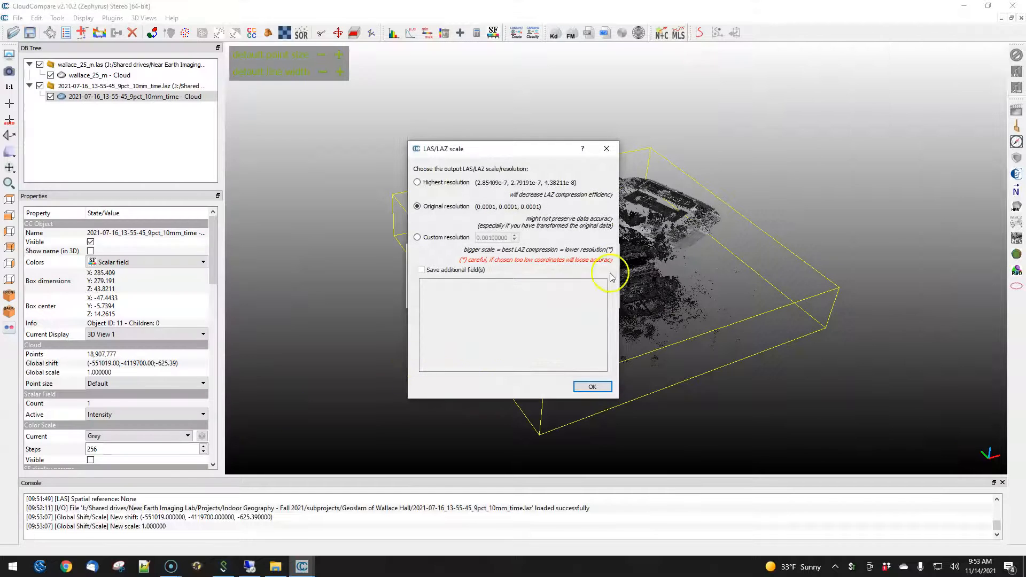
left_click(428, 236)
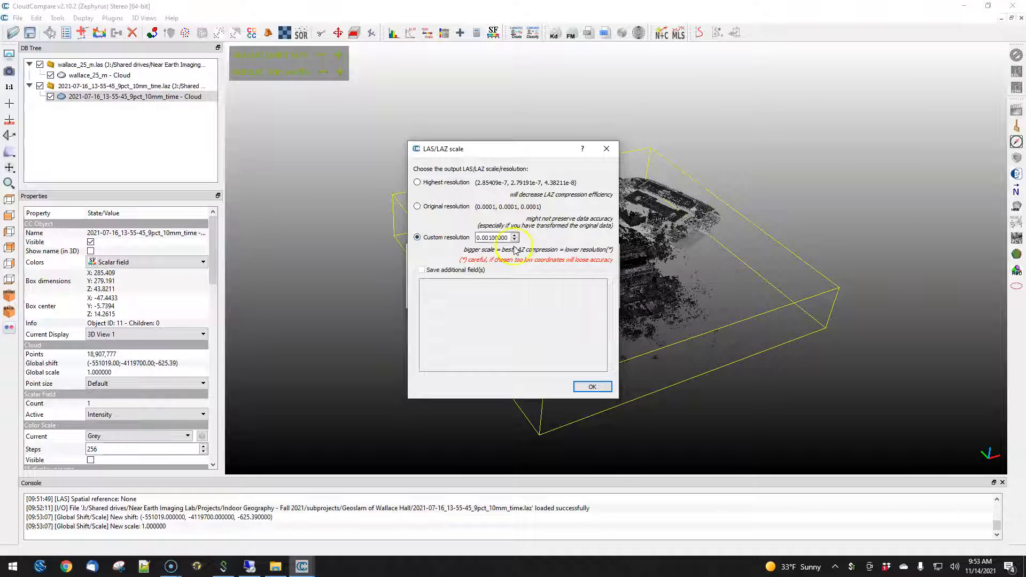
left_click(590, 384)
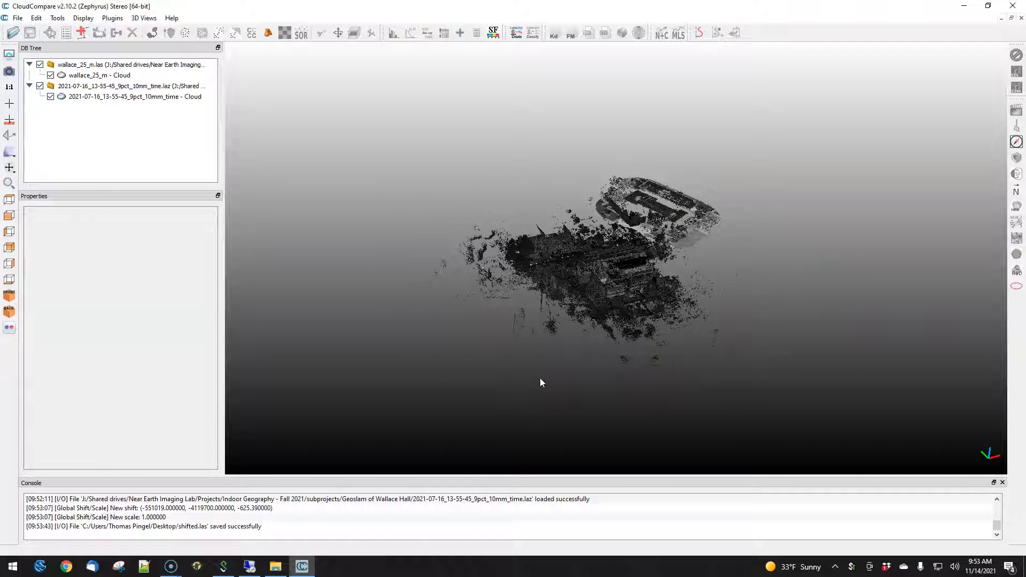
- Delete the original GeoSLAM laz entry from the DB tree
left_click(113, 86)
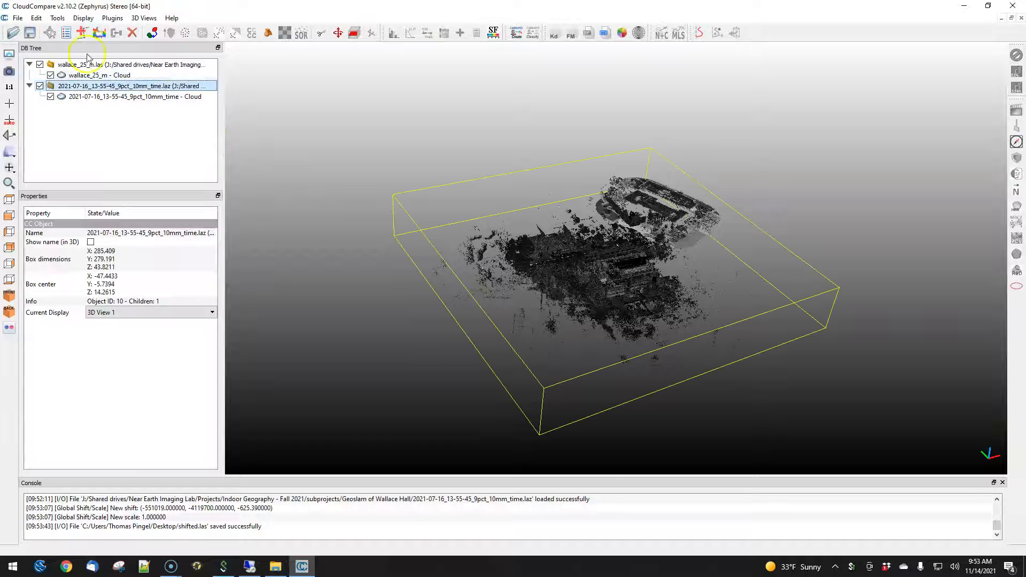
left_click(130, 35)
- Load shifted.las from the Desktop into CloudCompare, accepting the last-input global shift, and maximize the window
left_click_drag(286, 6, 415, 97)
left_click_drag(28, 124, 731, 330)
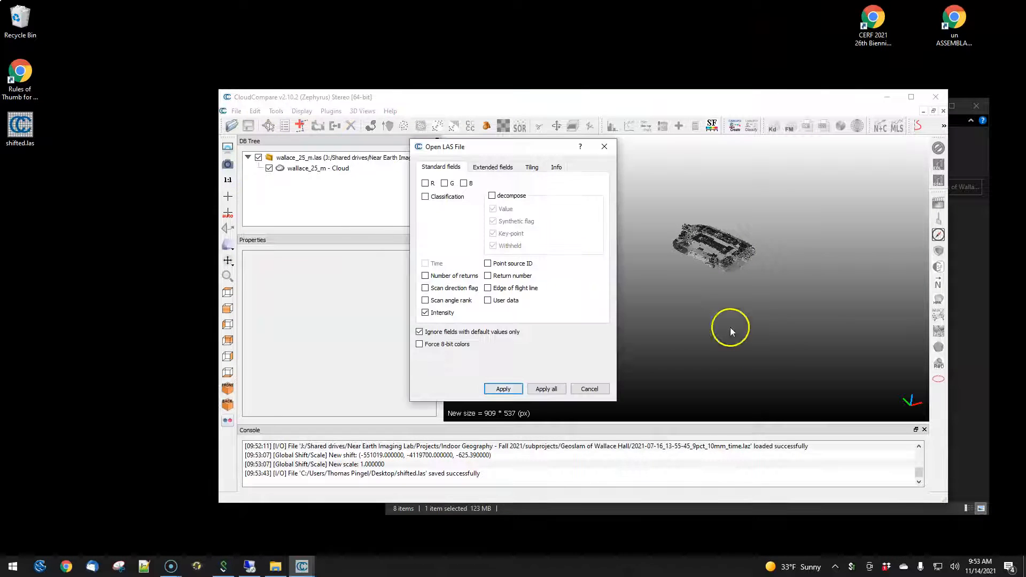
left_click(502, 389)
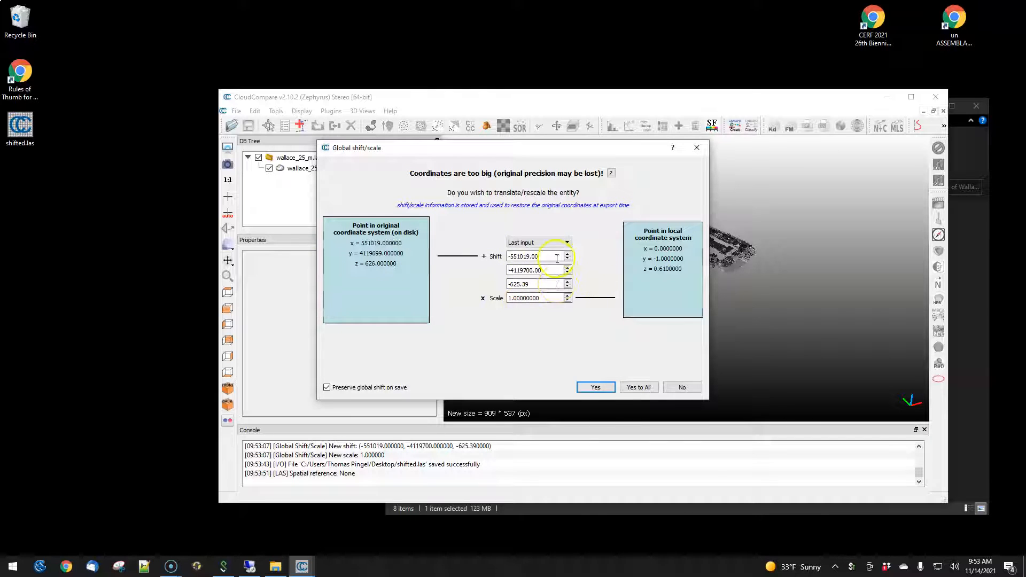
left_click(595, 387)
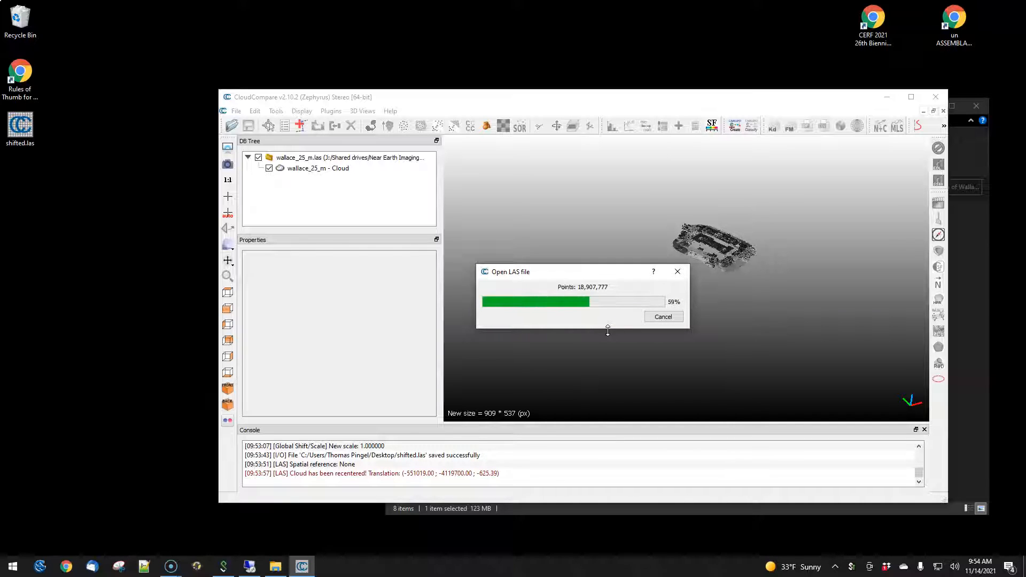
left_click(704, 270)
left_click(662, 322)
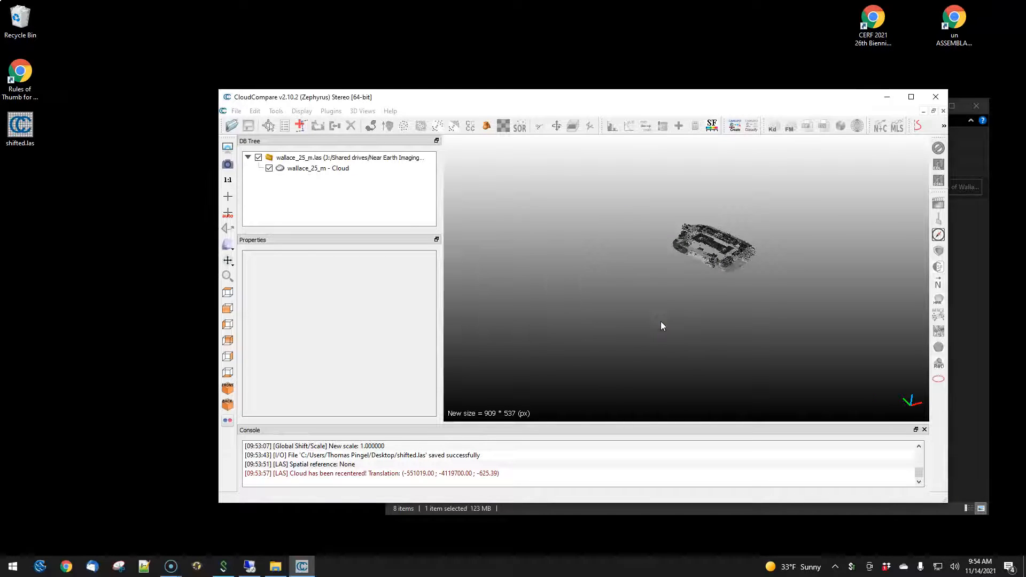
left_click(912, 97)
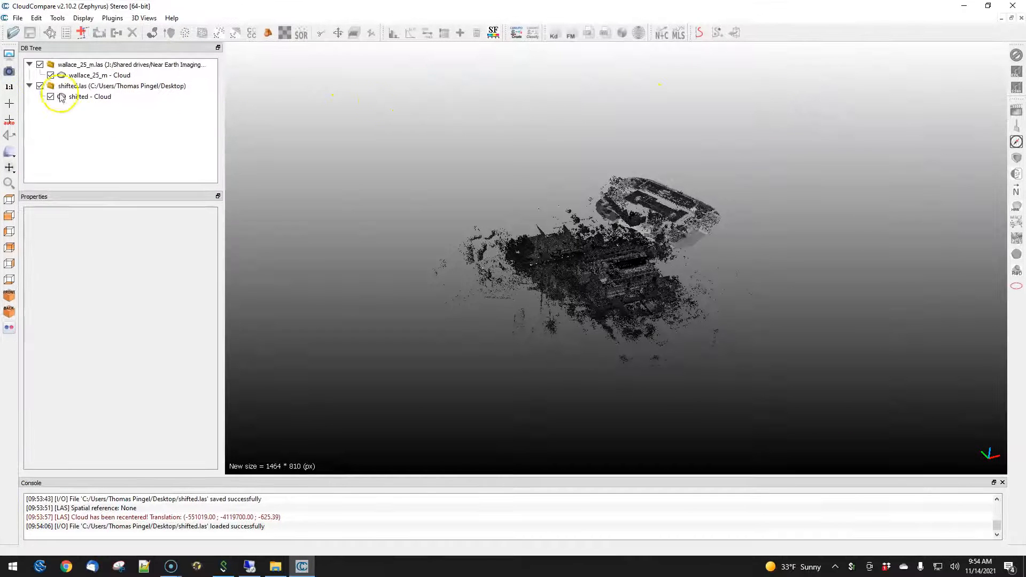
- Export the shifted cloud's Z coordinate to a scalar field
left_click(90, 96)
left_click(36, 18)
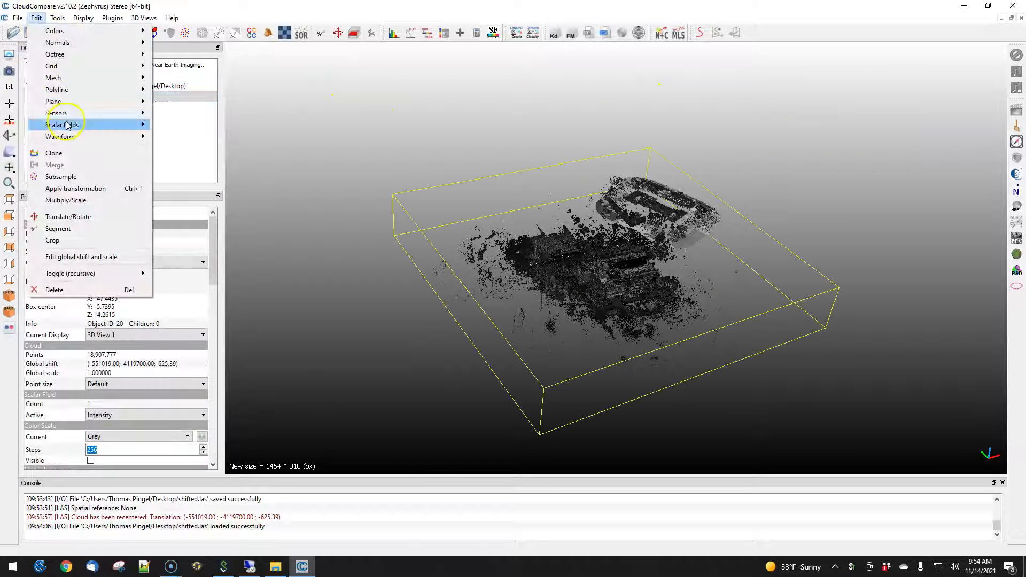
mouse_move(66, 124)
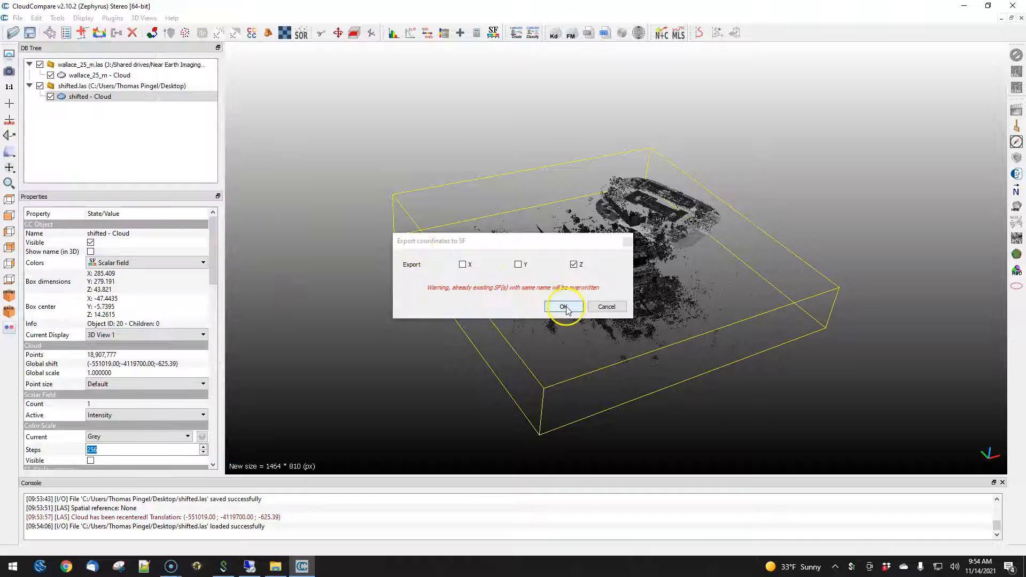
left_click(565, 306)
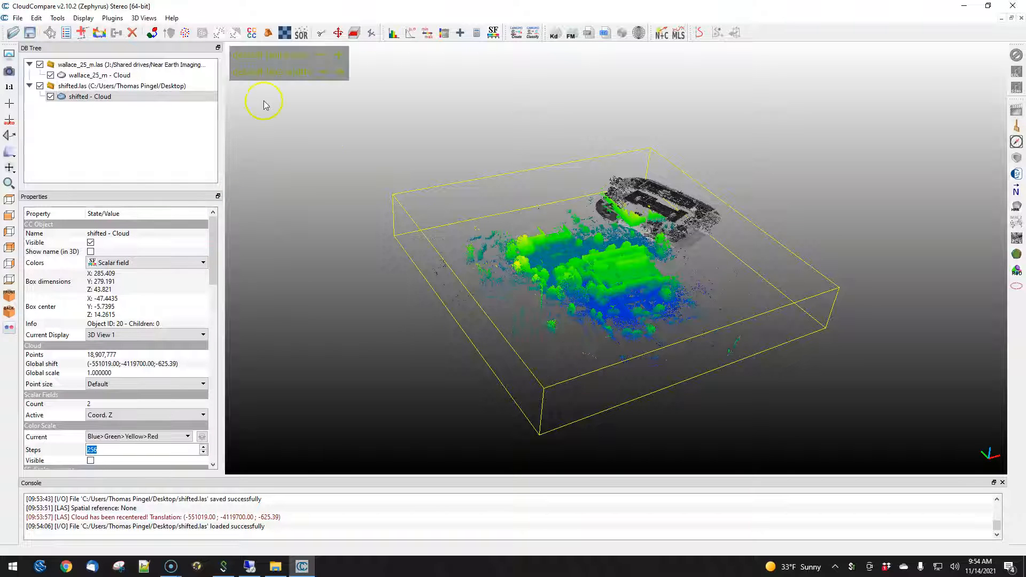
- Enable the EyeDome Lighting display filter on the 3D view
left_click(84, 18)
mouse_move(117, 227)
left_click(250, 249)
left_click_drag(571, 286, 542, 372)
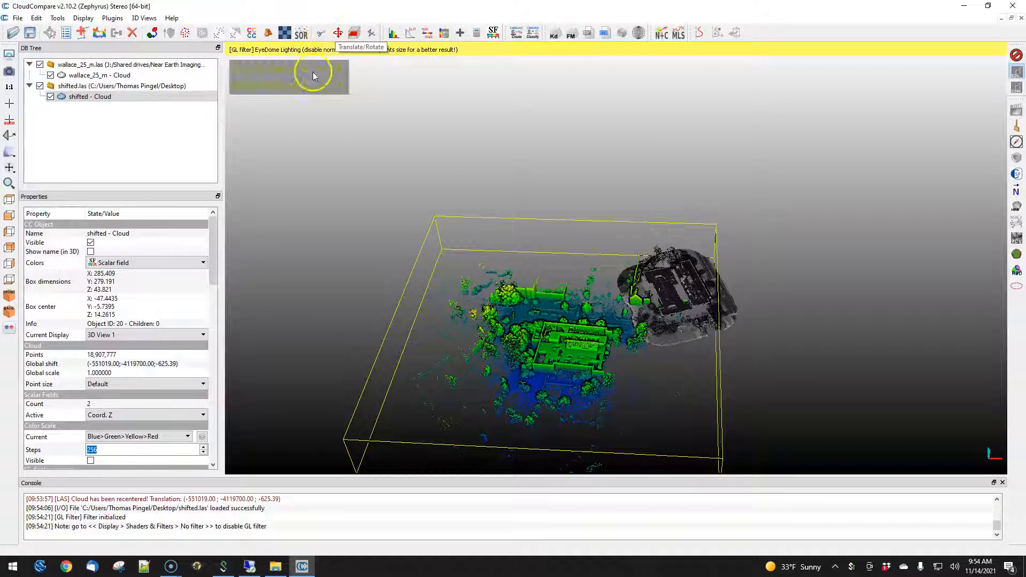
- Start Translate/Rotate on the shifted cloud, limit rotation to the Z axis, and rotate it toward the aerial cloud's building
left_click(338, 33)
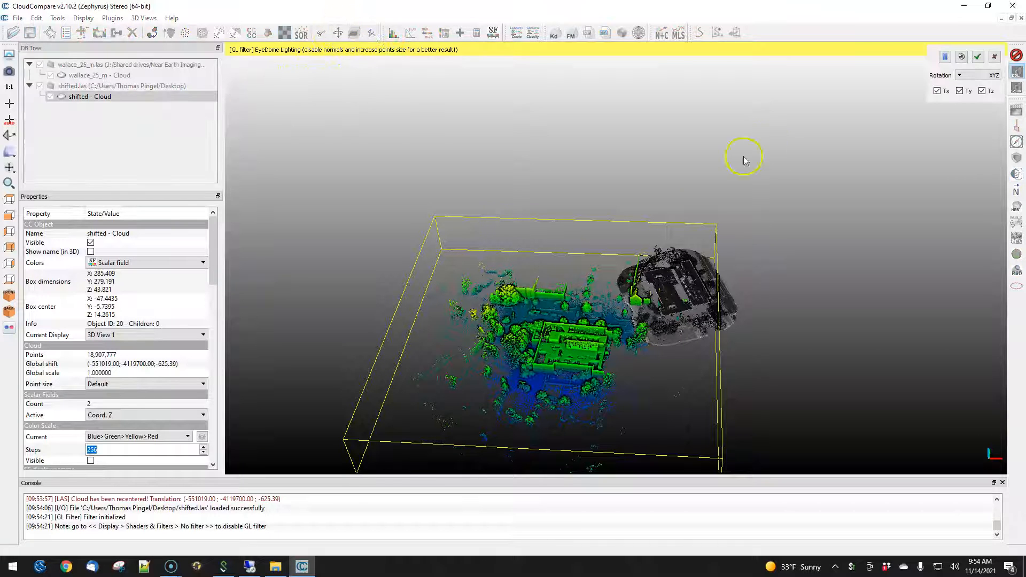
left_click(969, 79)
left_click(967, 105)
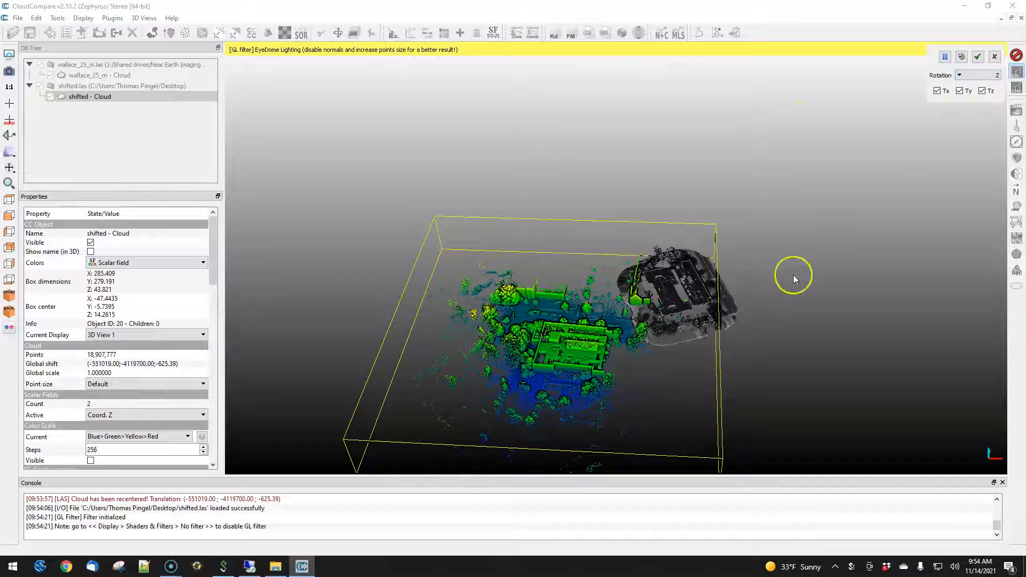
left_click_drag(610, 412, 253, 389)
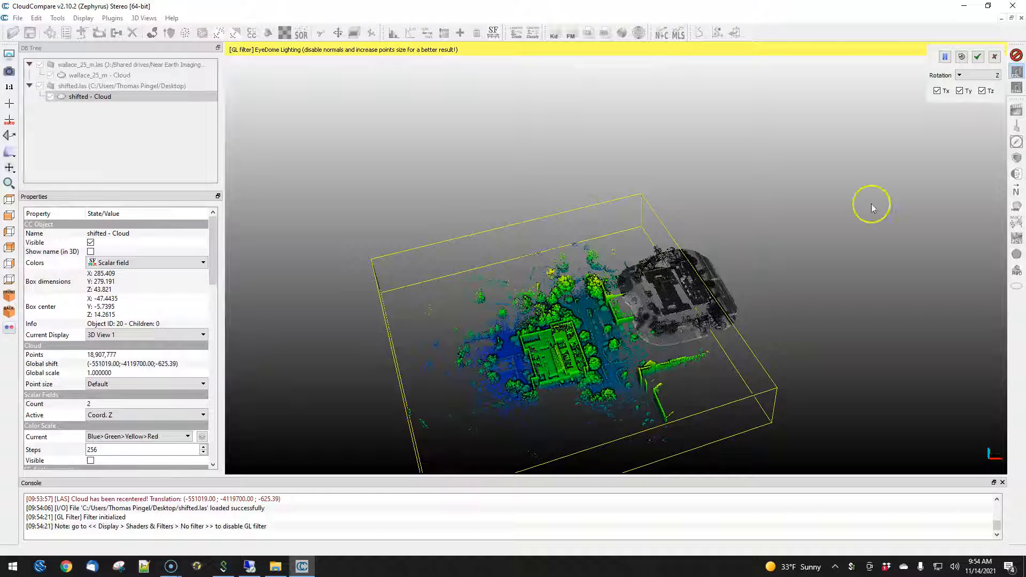
- Lock Z translation, move the shifted cloud horizontally onto the aerial building footprint, and apply the transformation
left_click(983, 92)
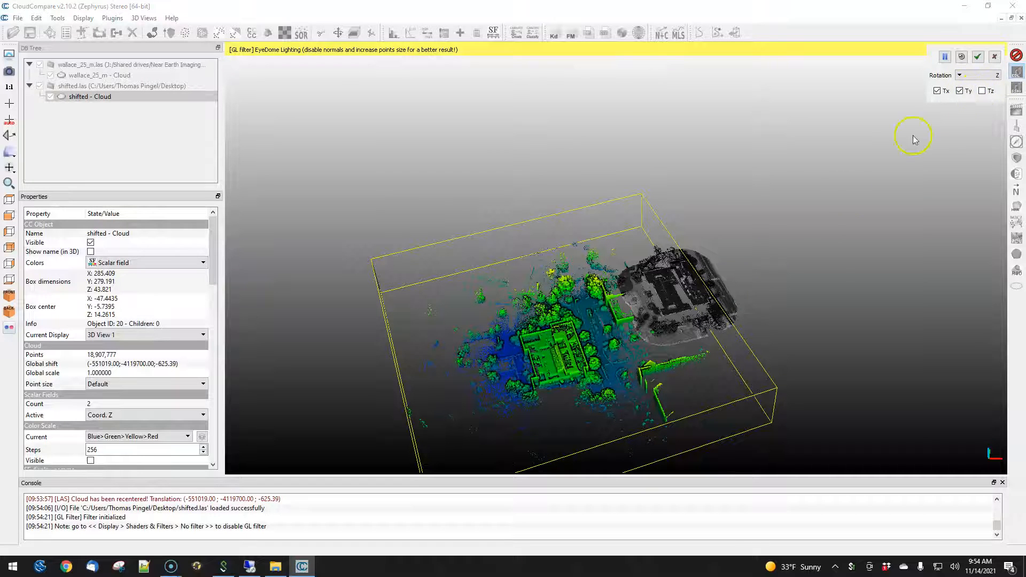
right_click_drag(547, 348, 657, 228)
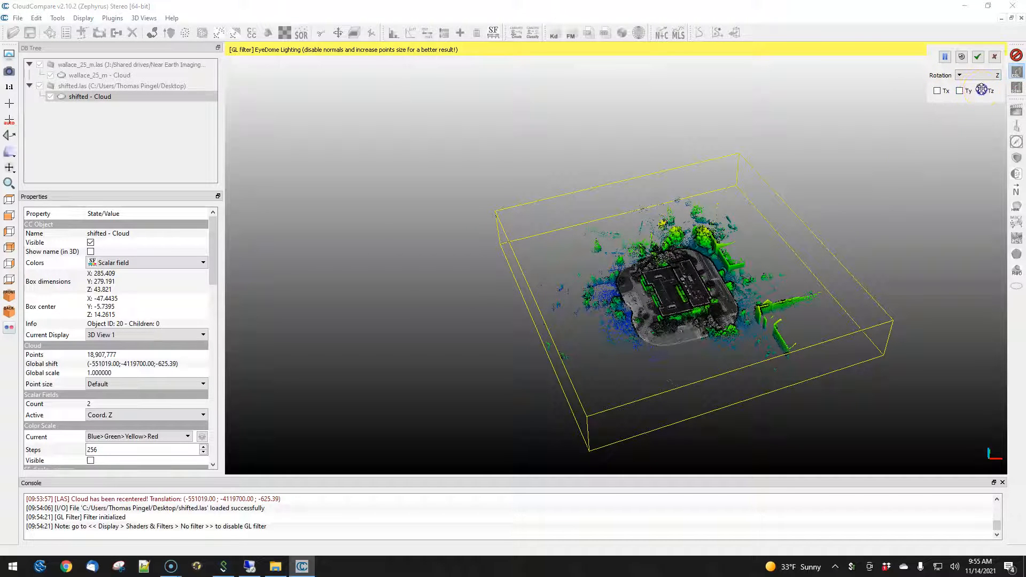
right_click_drag(686, 298, 690, 284)
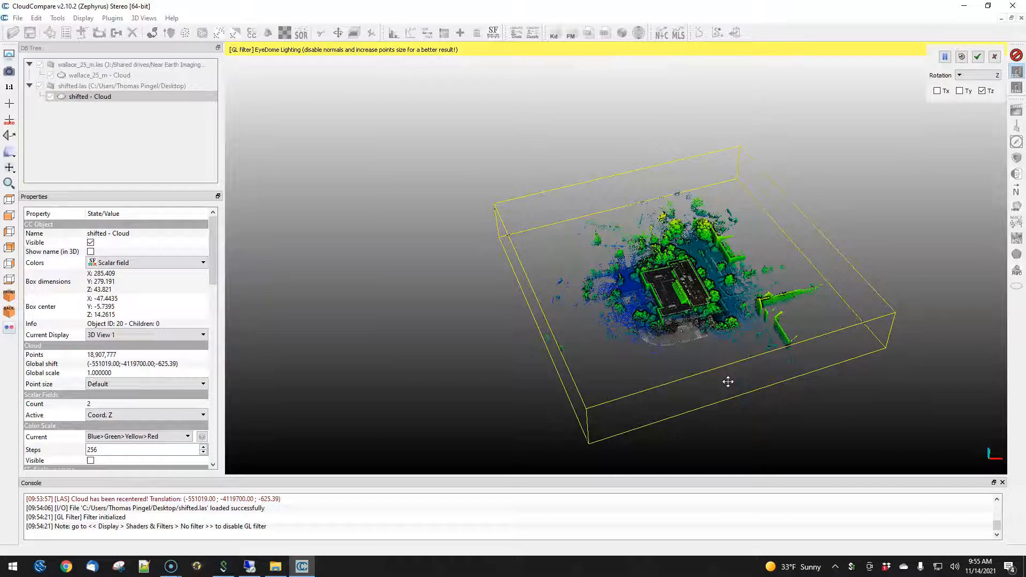
scroll(685, 310, "up", 2)
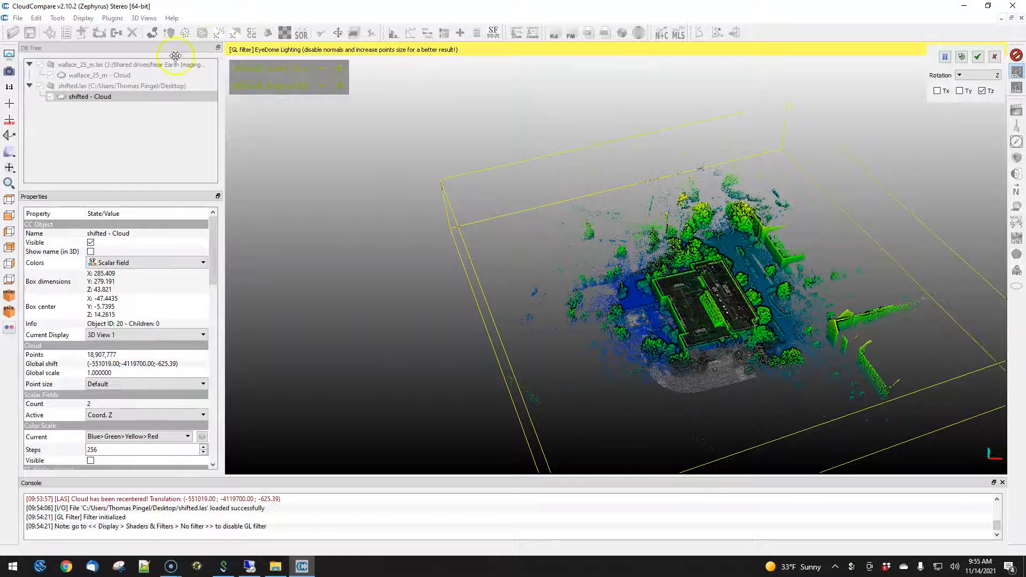
left_click(981, 56)
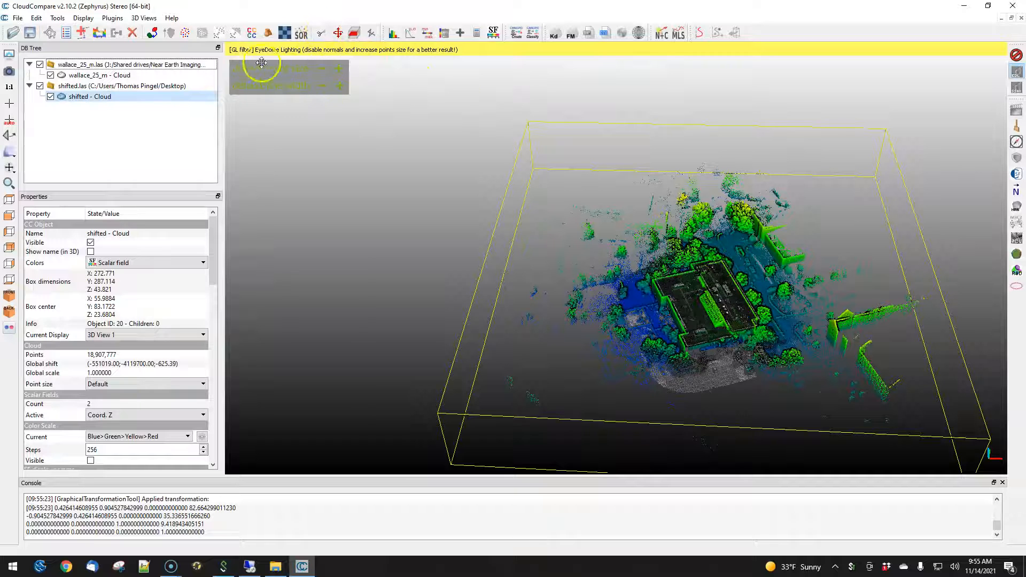
- Switch to top view and trace a Segment polygon around Wallace Hall on the shifted cloud
left_click(91, 75, "ctrl")
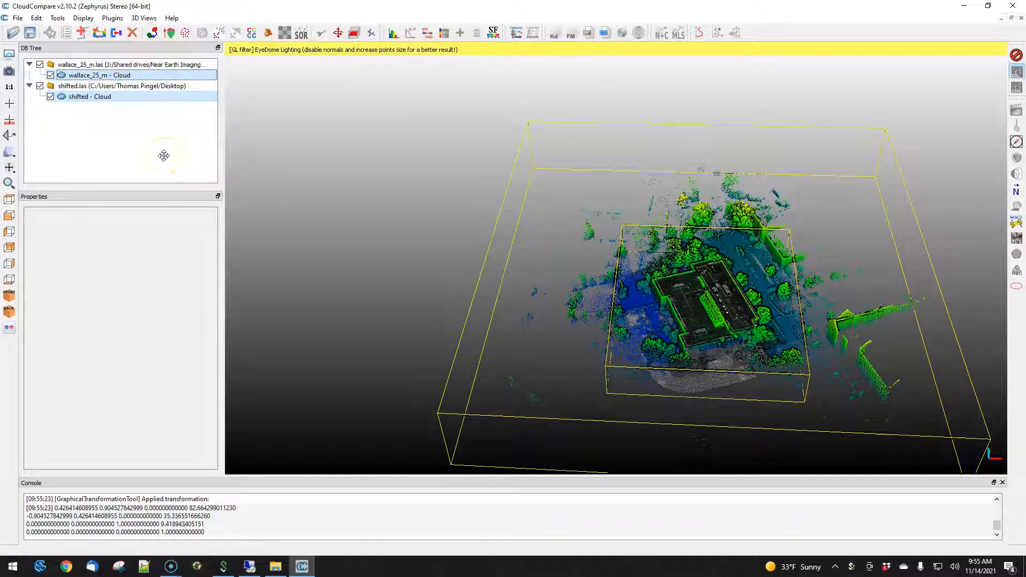
left_click(94, 96)
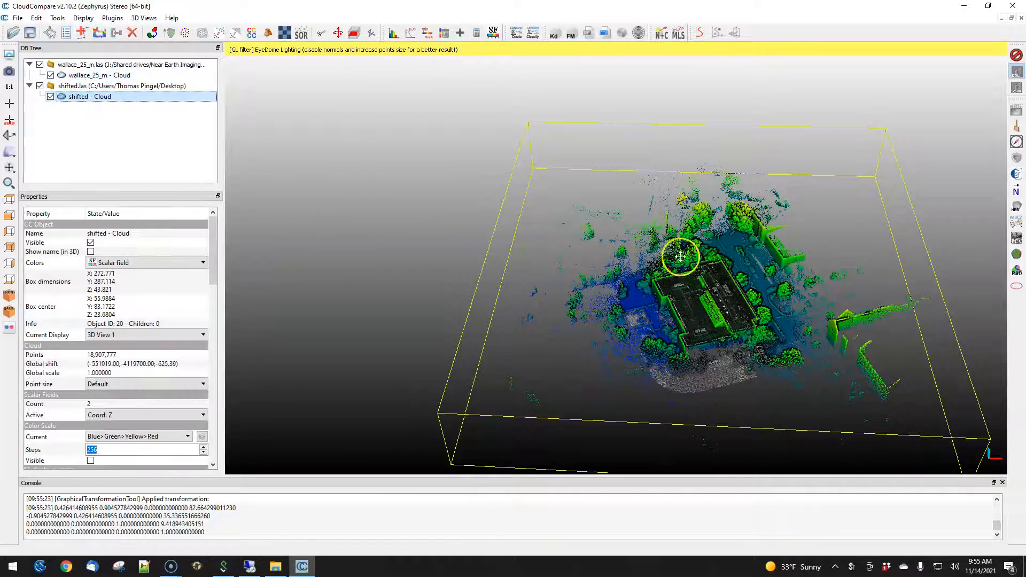
left_click_drag(688, 342, 731, 406)
left_click_drag(599, 240, 552, 224)
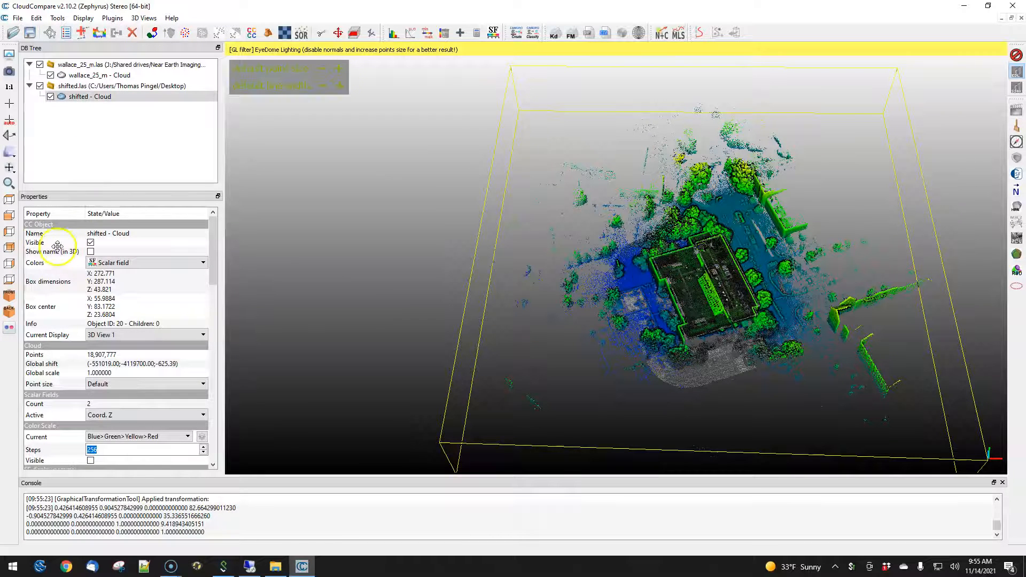
left_click(9, 200)
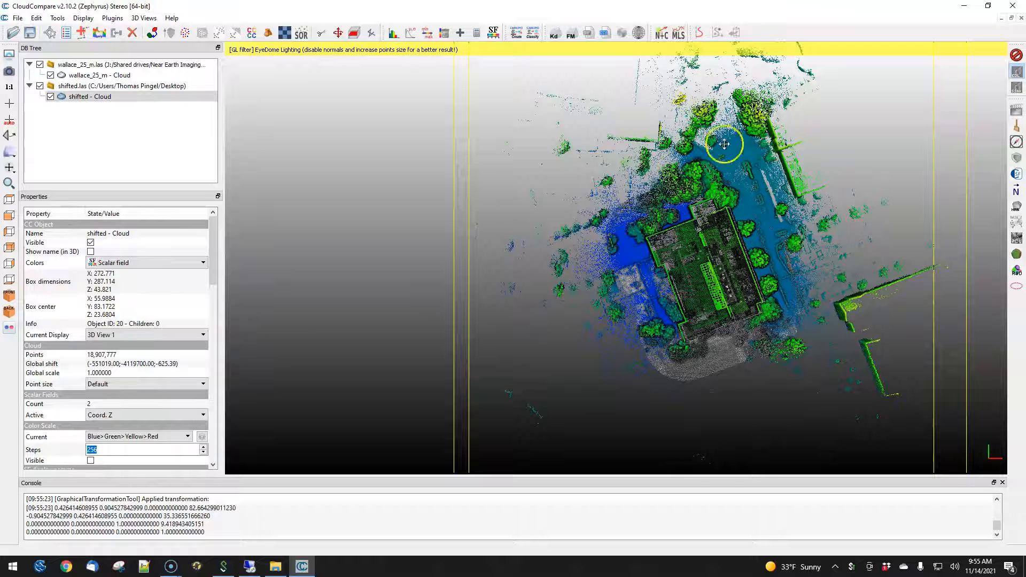
left_click(320, 33)
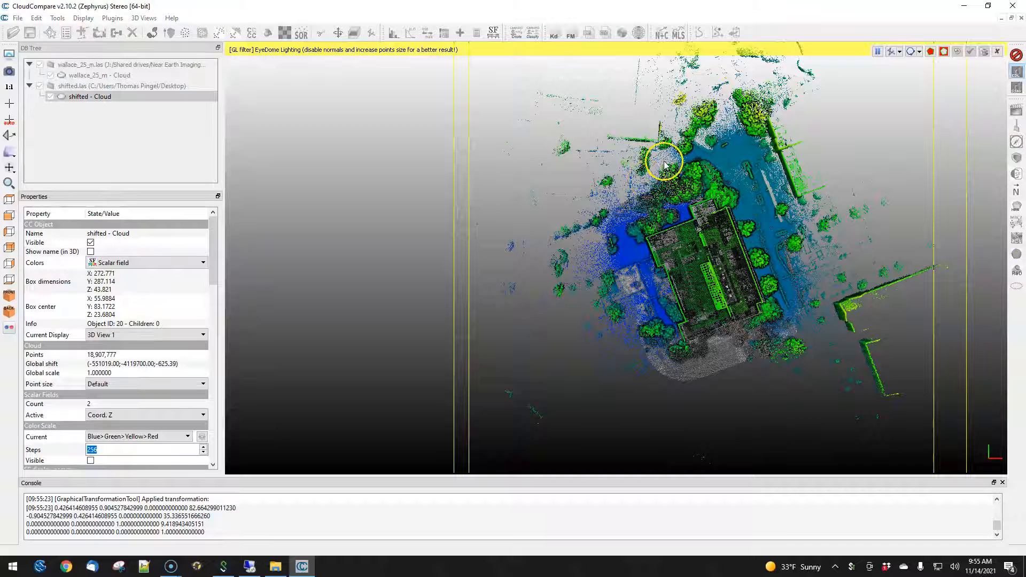
left_click(698, 160)
left_click(753, 206)
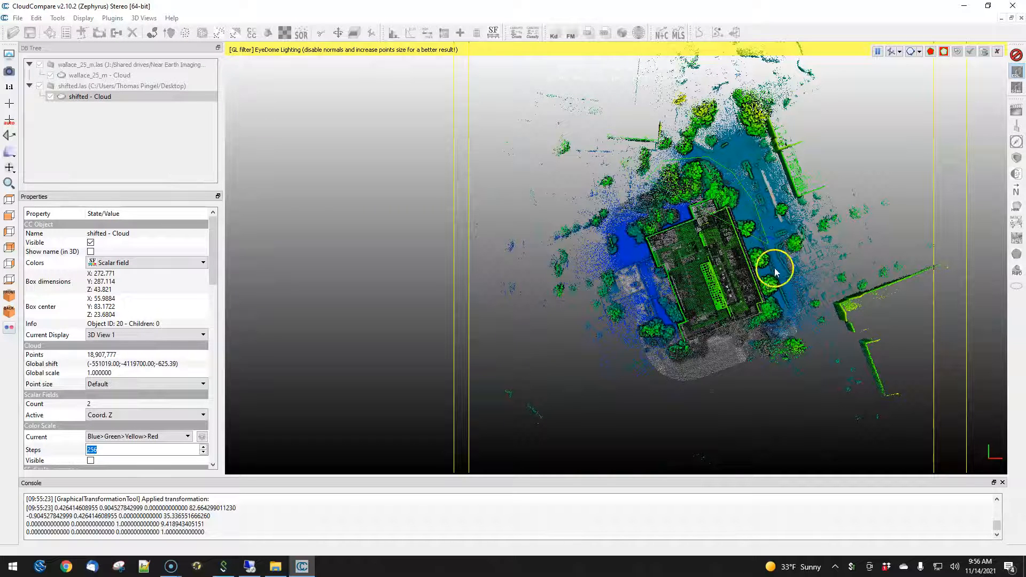
left_click(786, 313)
left_click(719, 352)
left_click(637, 344)
left_click(624, 312)
left_click(616, 283)
left_click(608, 249)
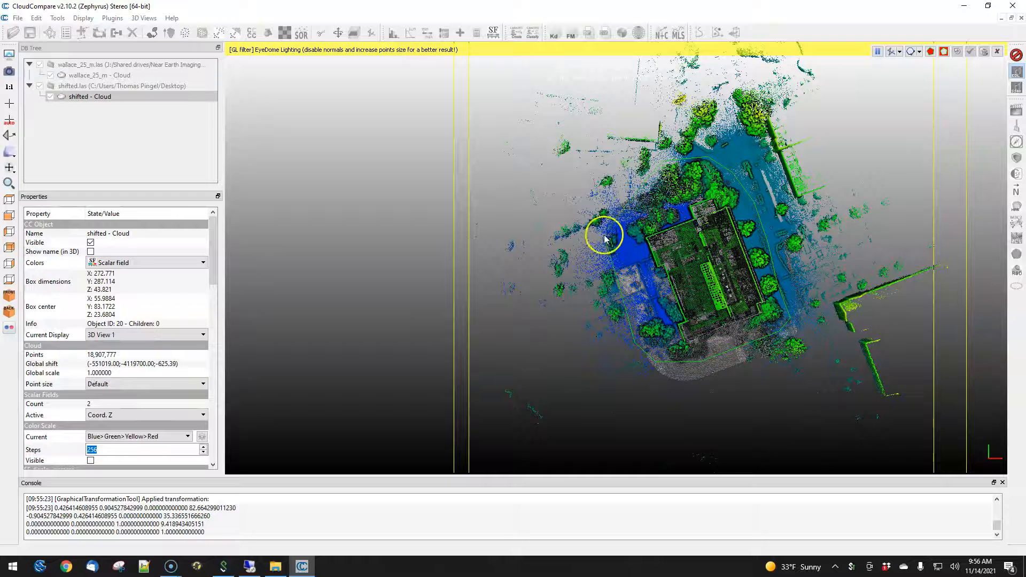
right_click(619, 207)
- Keep the points inside the polygon, confirm the segmentation, and hide the remaining part
left_click(931, 52)
left_click(973, 52)
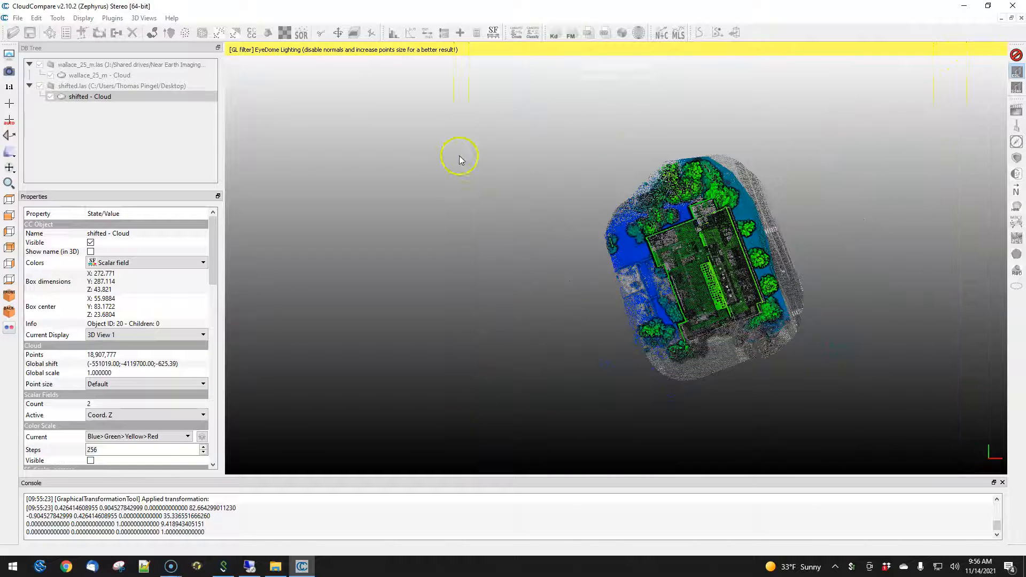
left_click(50, 96)
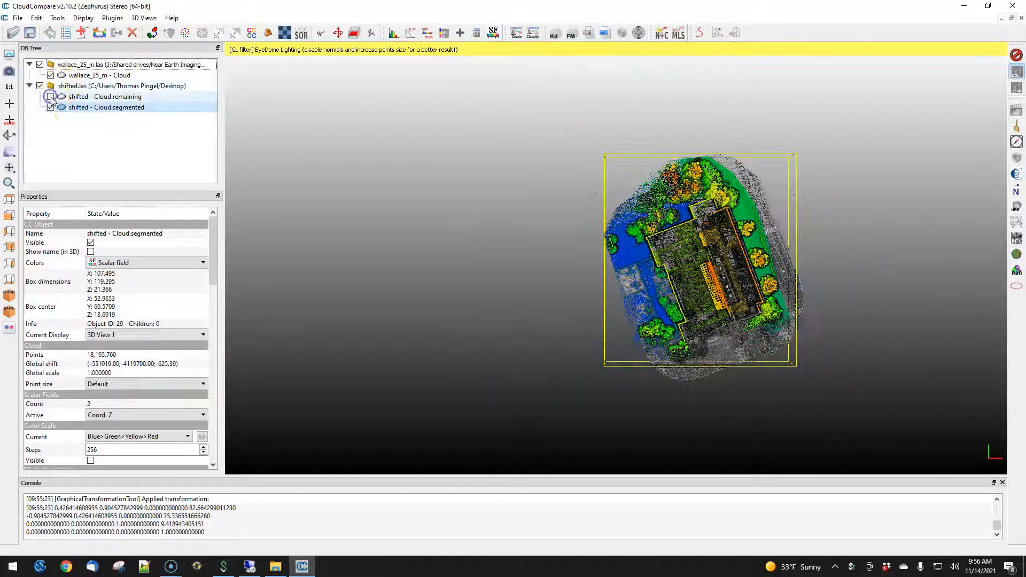
- Save the segmented cloud to the Desktop as aligned.las
left_click(17, 17)
left_click(32, 54)
type("aligned.las")
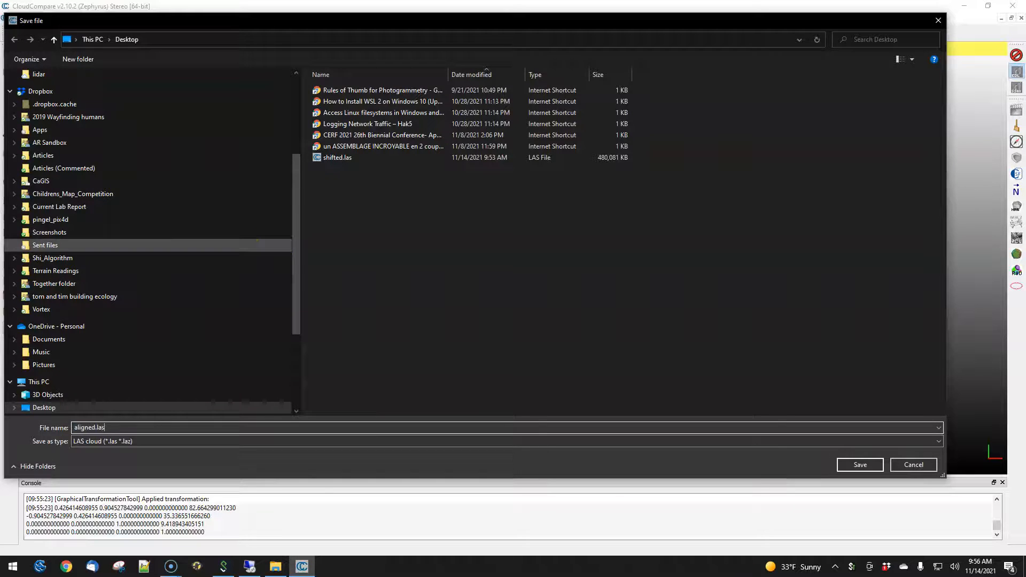
key("Return")
left_click(592, 386)
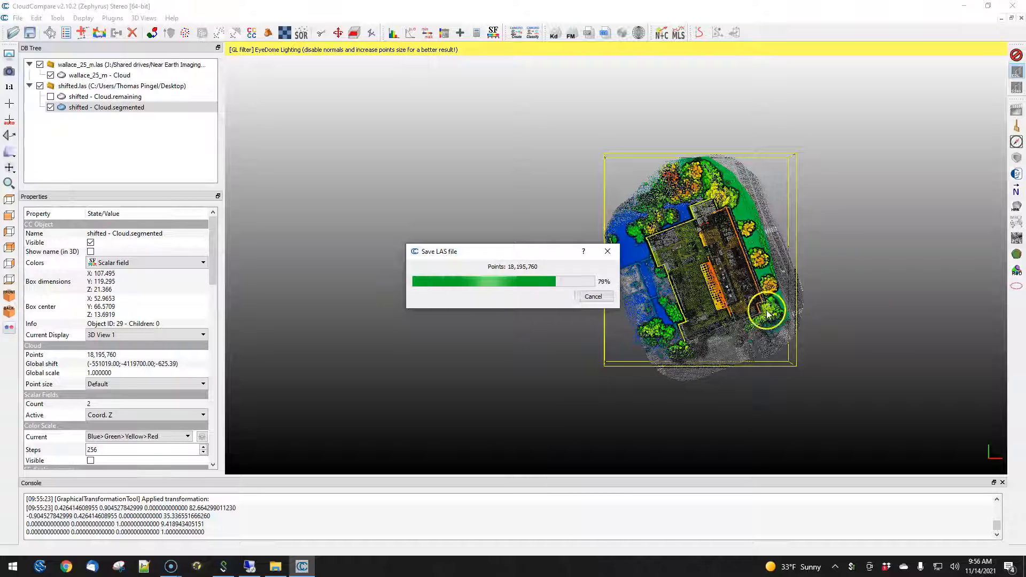
left_click(756, 367)
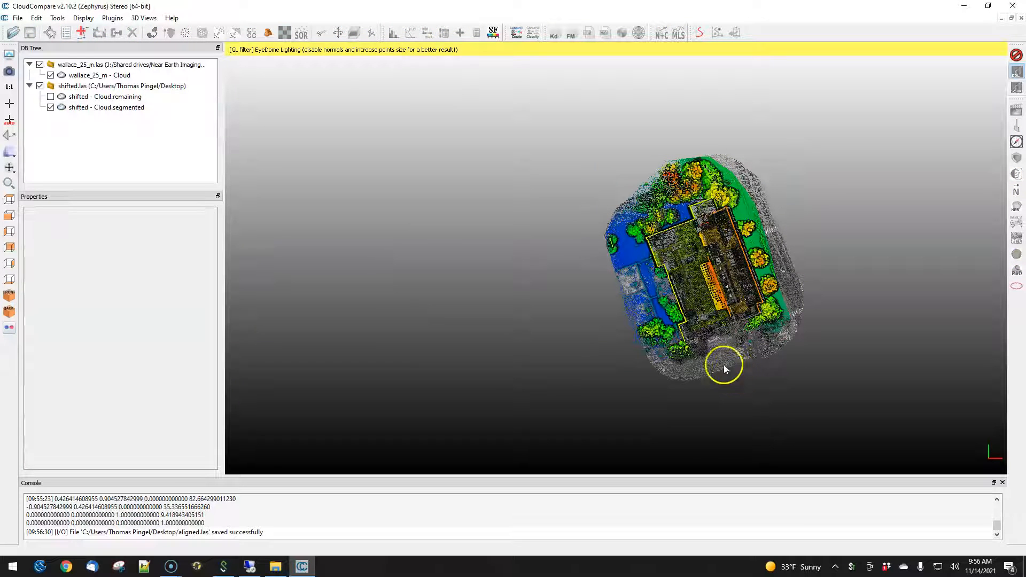
- Delete the shifted.las entry from the DB tree
left_click(72, 85)
left_click(132, 32)
- Load aligned.las from the Desktop into CloudCompare and maximize the window
double_click(115, 6)
left_click_drag(4, 217, 521, 244)
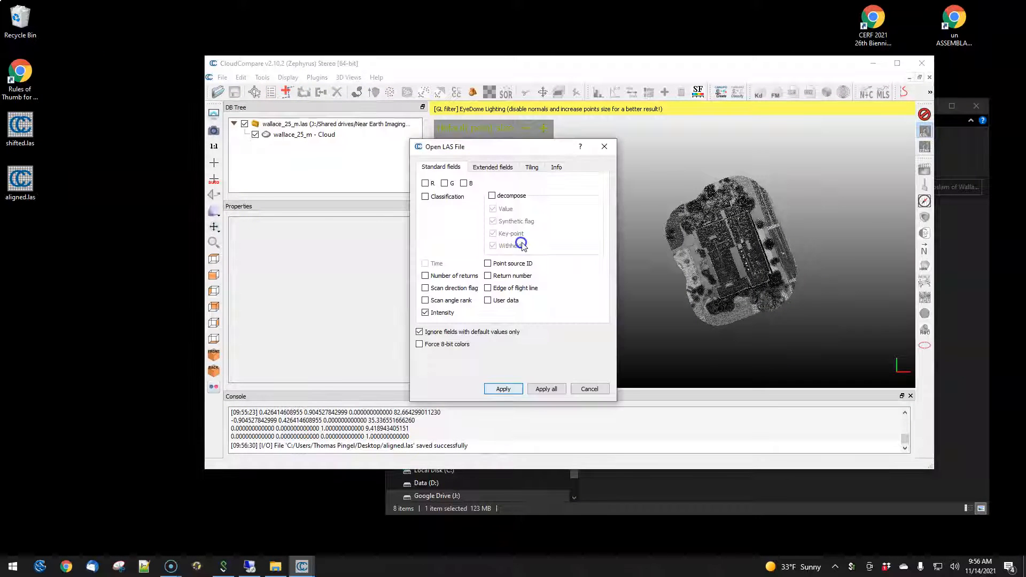
left_click(487, 386)
left_click(591, 389)
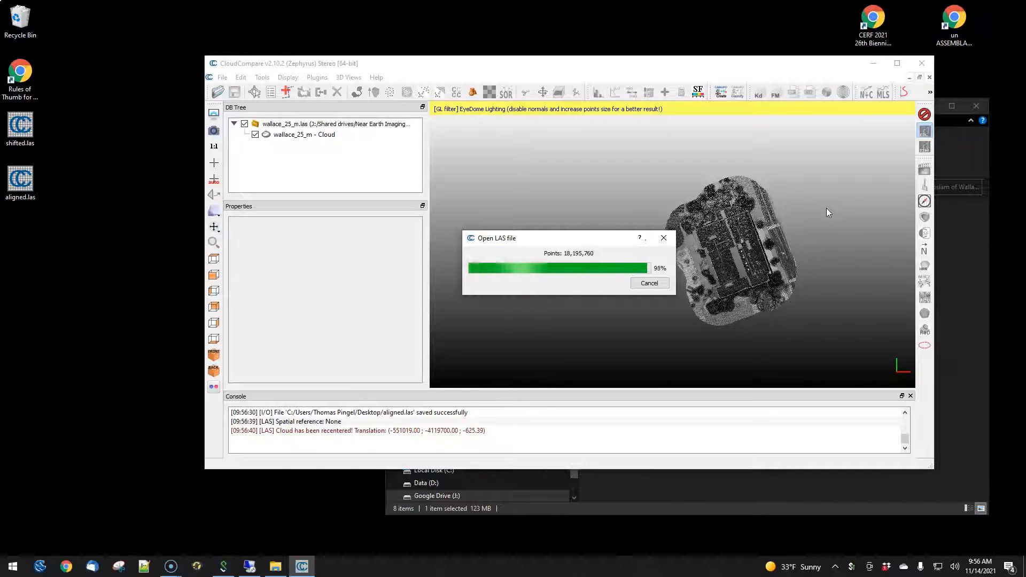
left_click(897, 63)
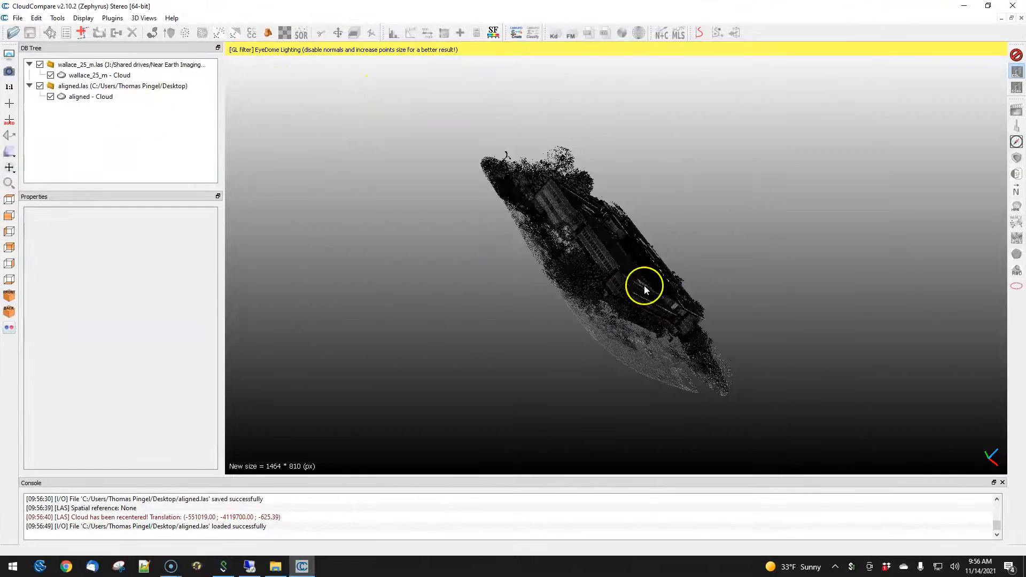
- Enlarge the console and read through the log of global shifts and loaded files
left_click_drag(644, 289, 445, 273)
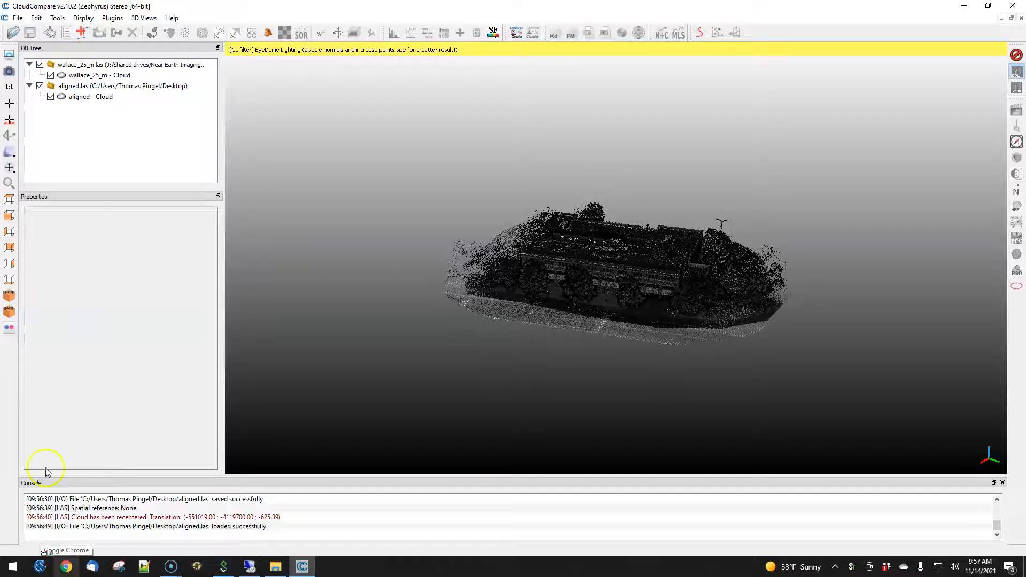
left_click(88, 75)
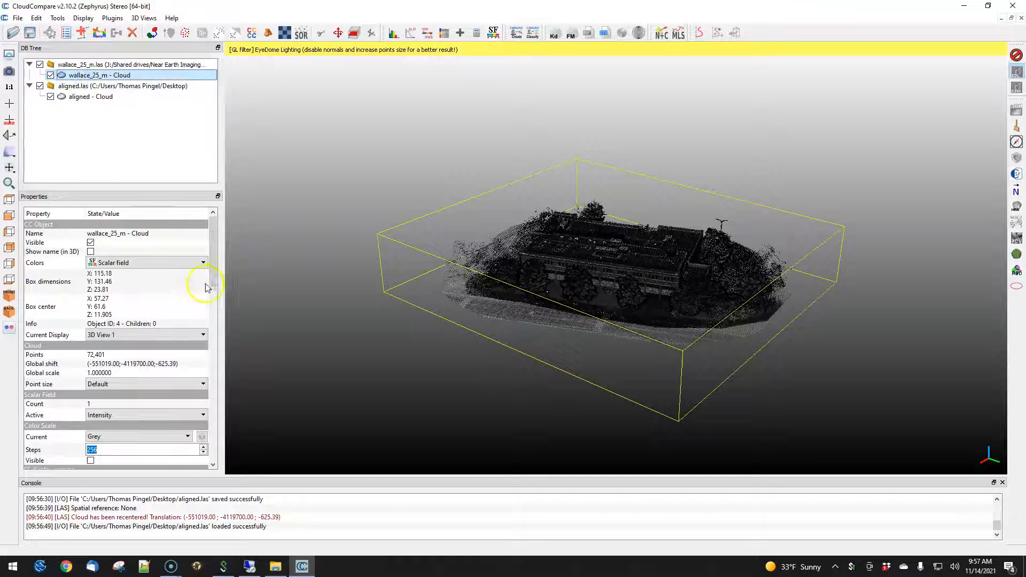
left_click_drag(210, 261, 198, 239)
left_click_drag(259, 478, 267, 397)
left_click_drag(999, 521, 1002, 427)
scroll(592, 500, "down", 15)
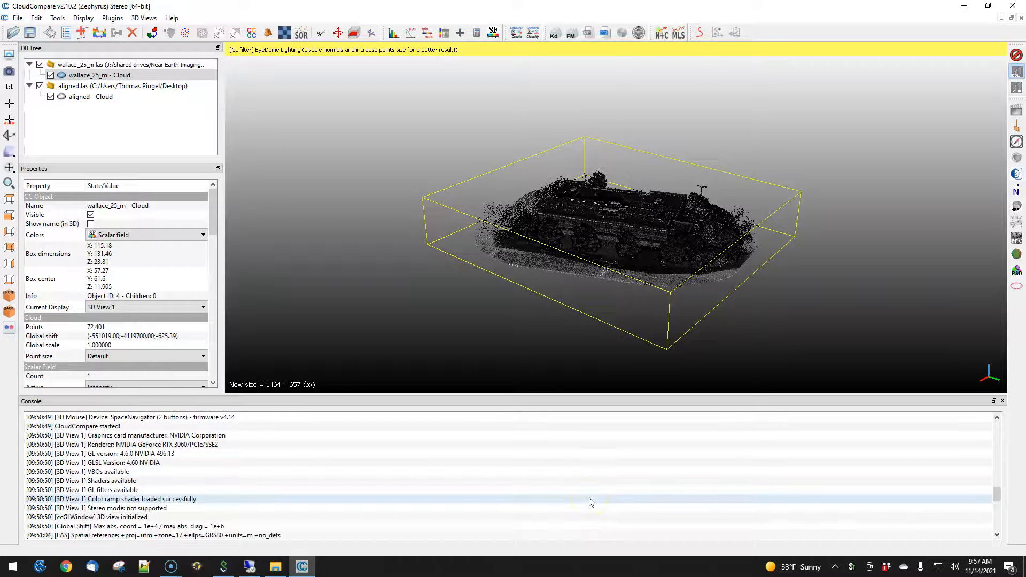
scroll(591, 502, "down", 4)
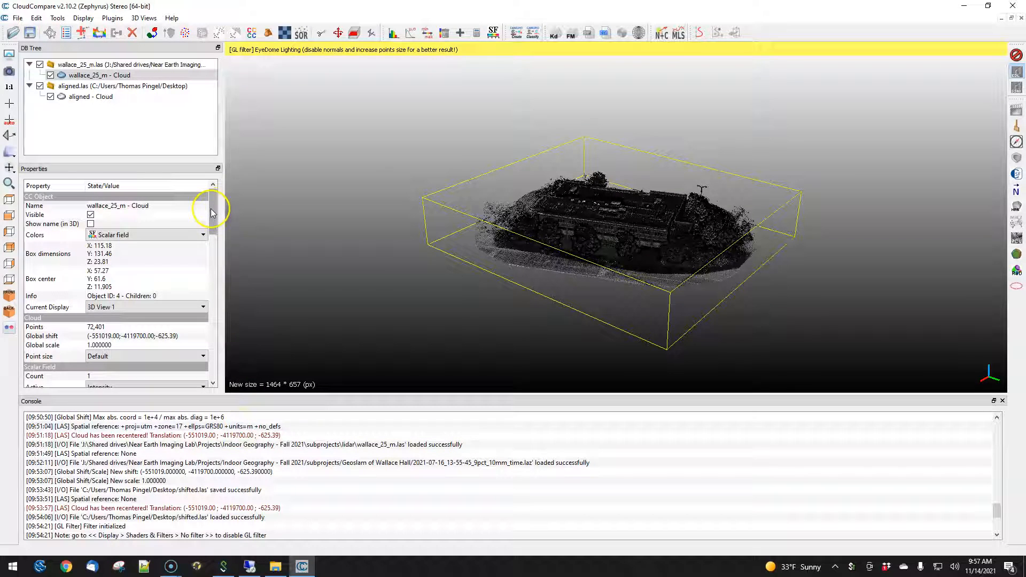
scroll(212, 210, "down", 2)
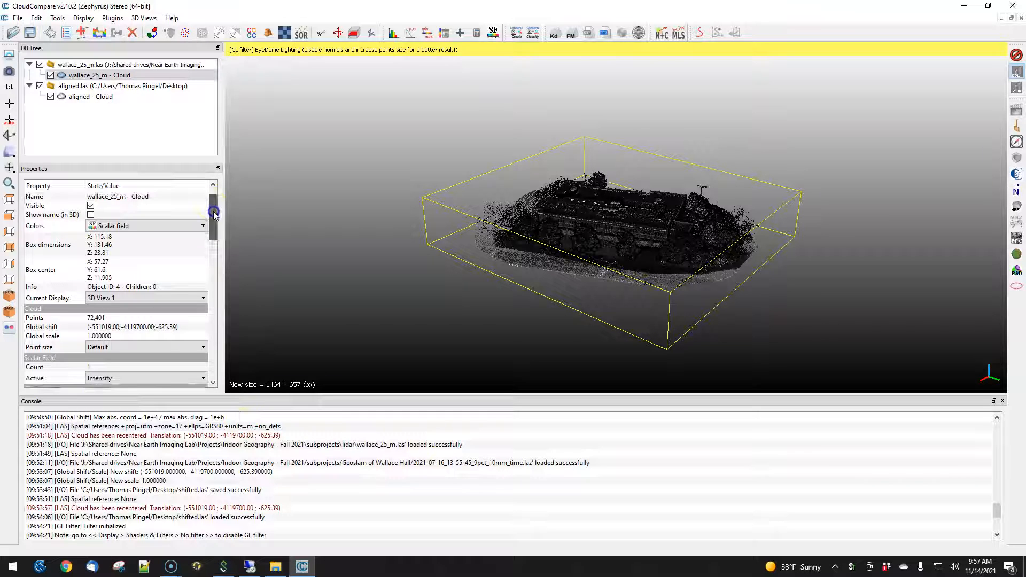
- Launch ArcGIS Pro from the Start menu
left_click(12, 566)
type("arcgis")
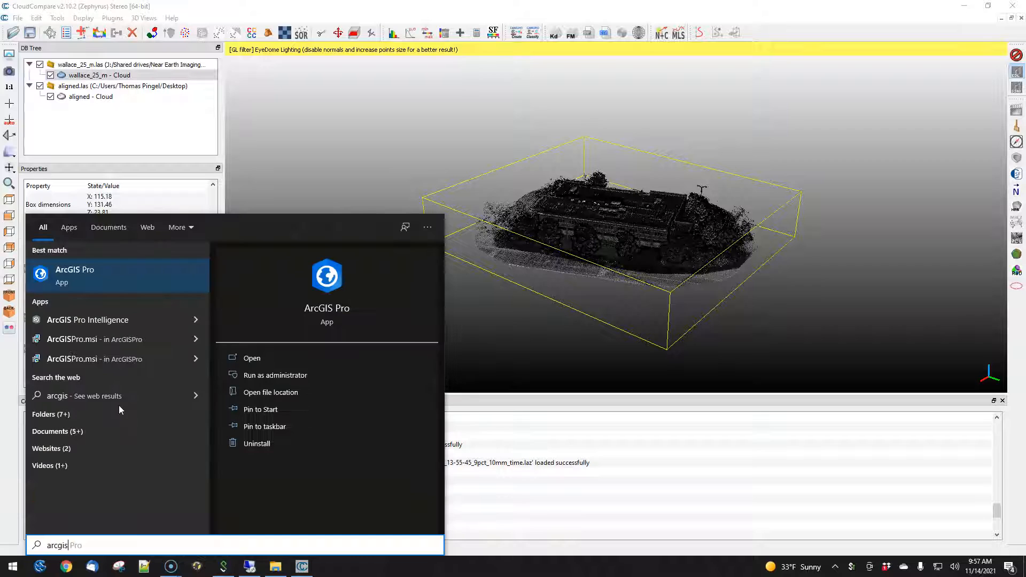
left_click(75, 277)
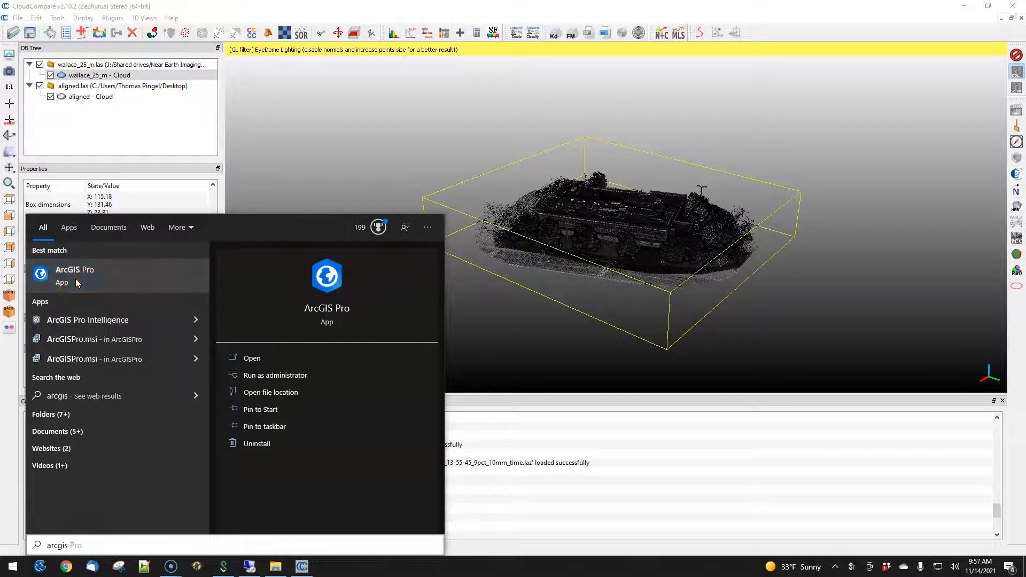
left_click(476, 335)
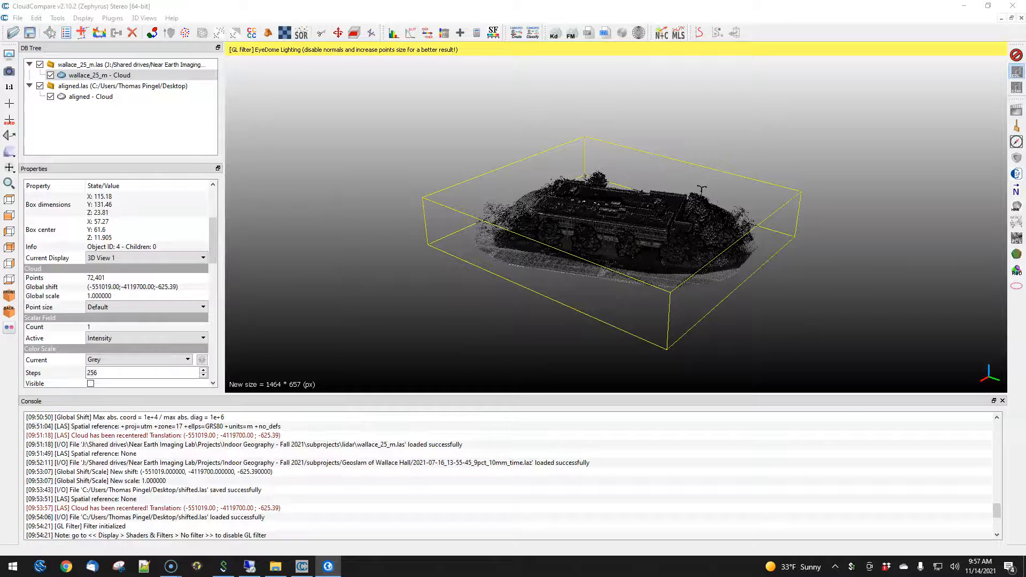
- Maximize the ArcGIS Pro window and create a new map
left_click_drag(382, 132, 558, 68)
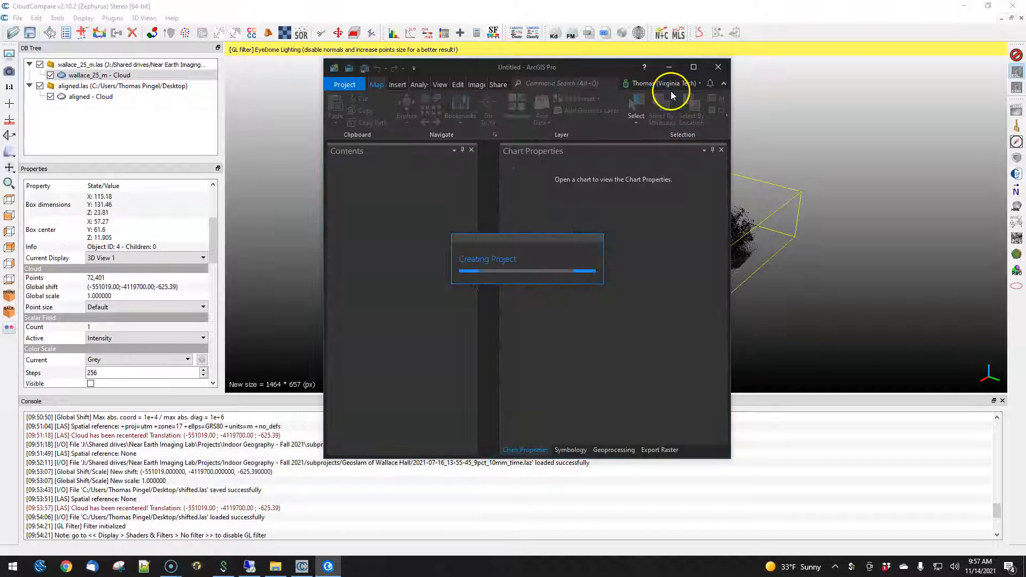
left_click(694, 67)
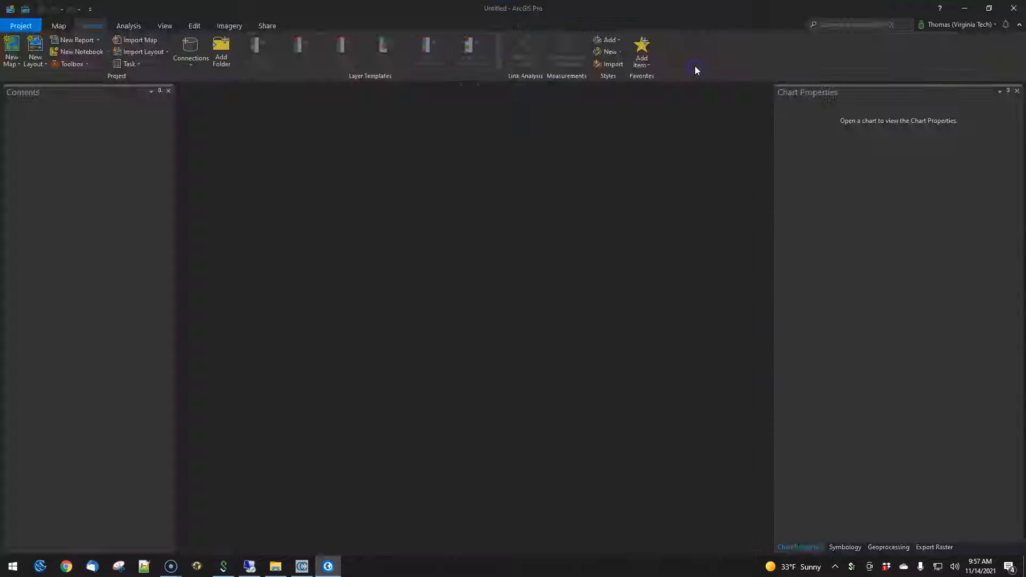
left_click(12, 43)
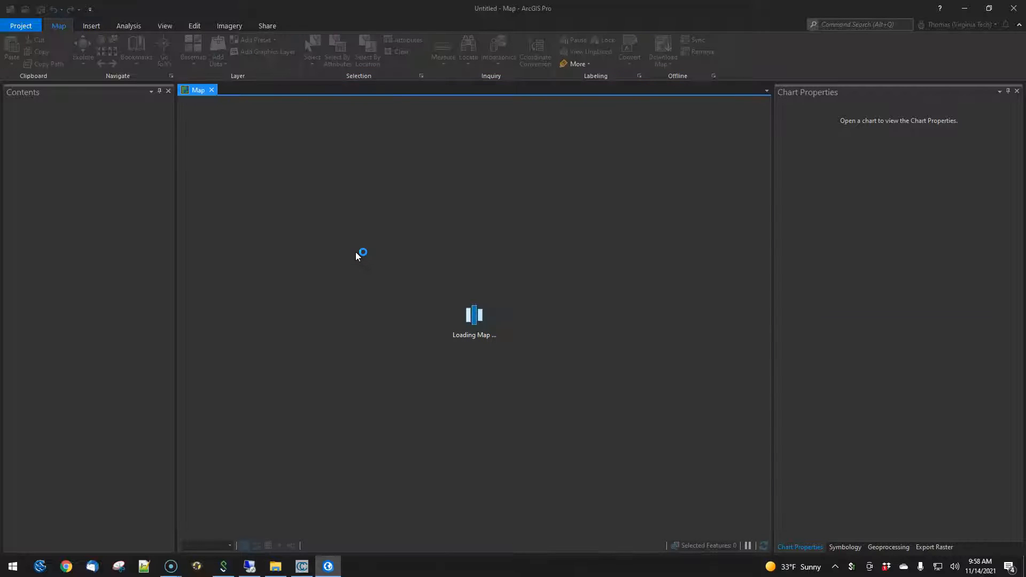
- Add wallace_25_m.las from the subprojects lidar folder to the map
key("alt+Tab")
key("alt+Tab")
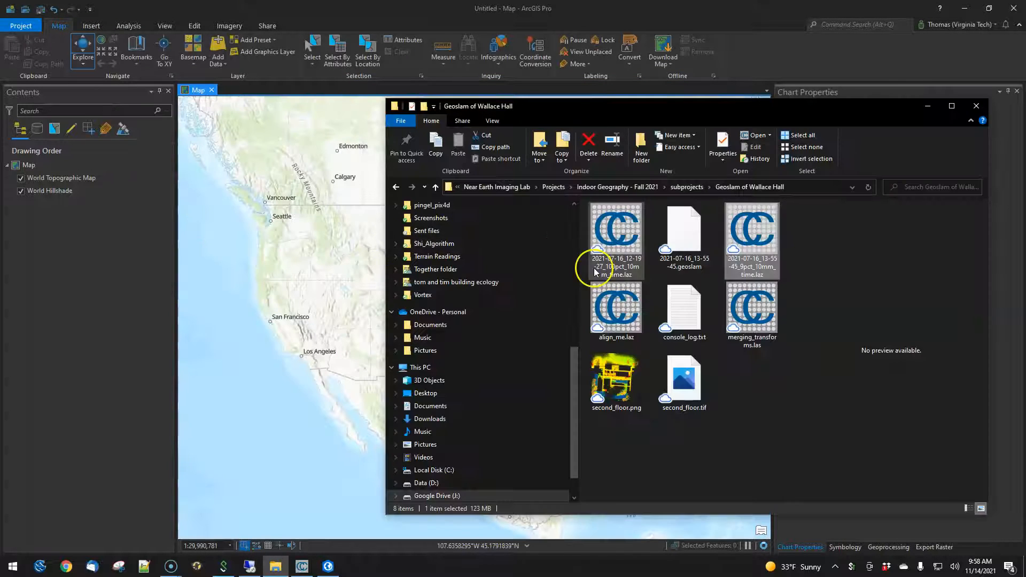
left_click(674, 188)
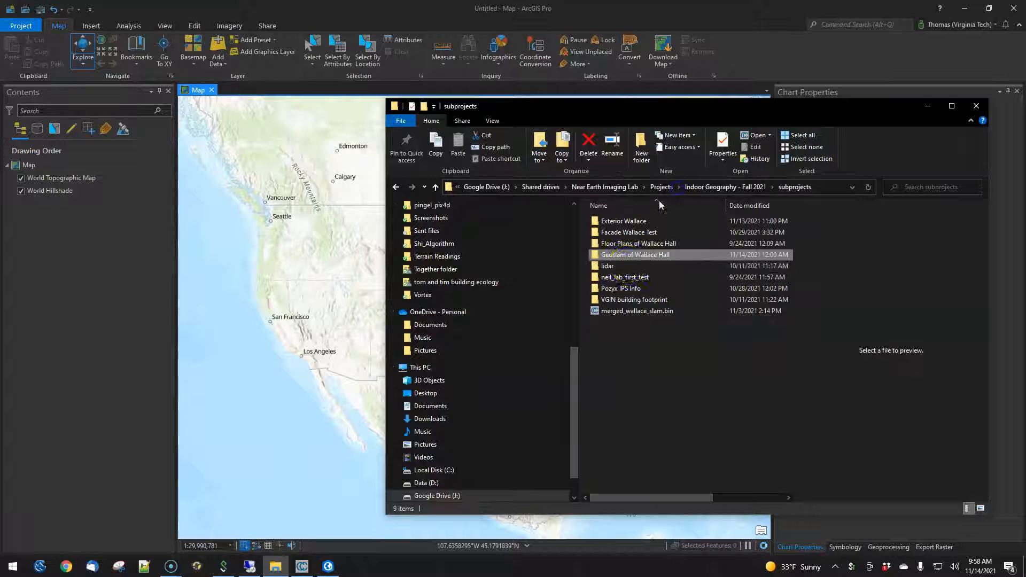
double_click(627, 271)
left_click(620, 243)
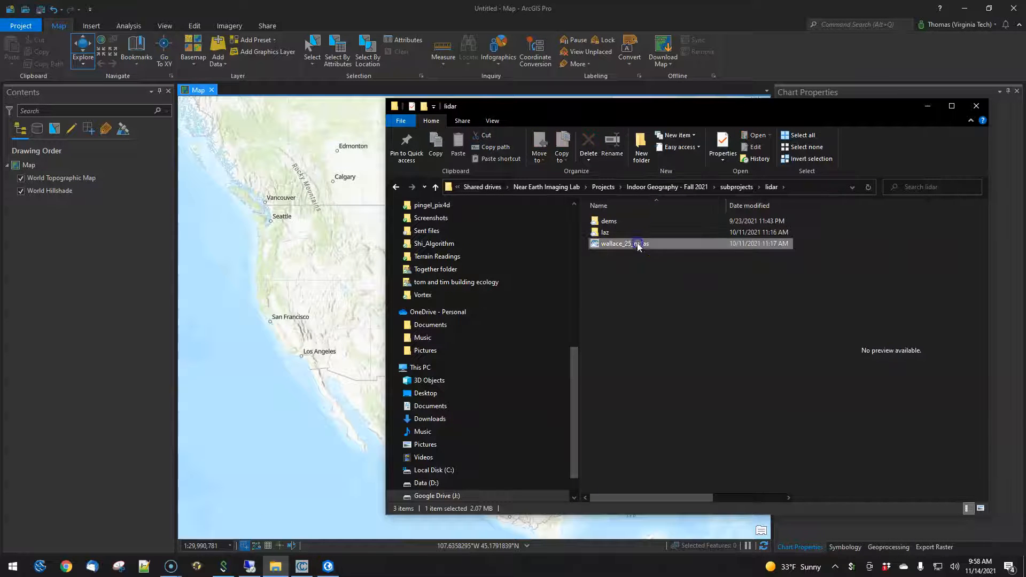
left_click_drag(401, 418, 344, 300)
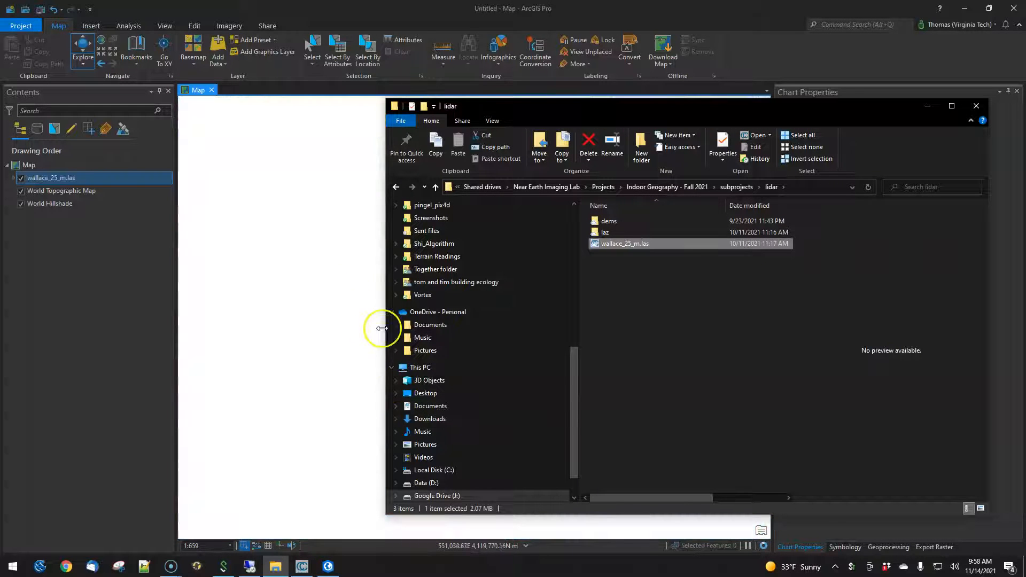
left_click(282, 373)
left_click(282, 373)
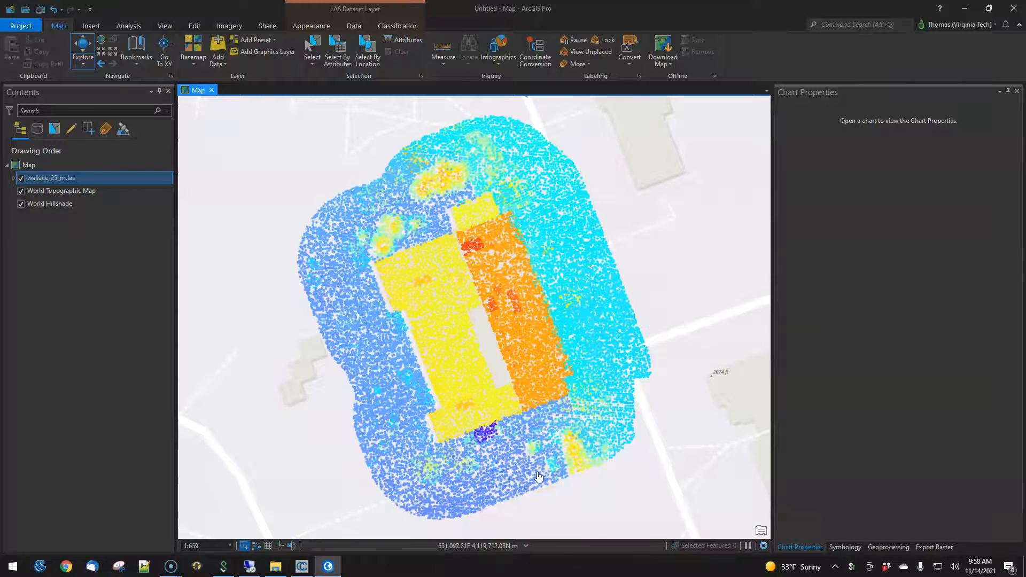
- Add aligned.las from the Desktop to the map and maximize the ArcGIS Pro window
key("alt+Tab")
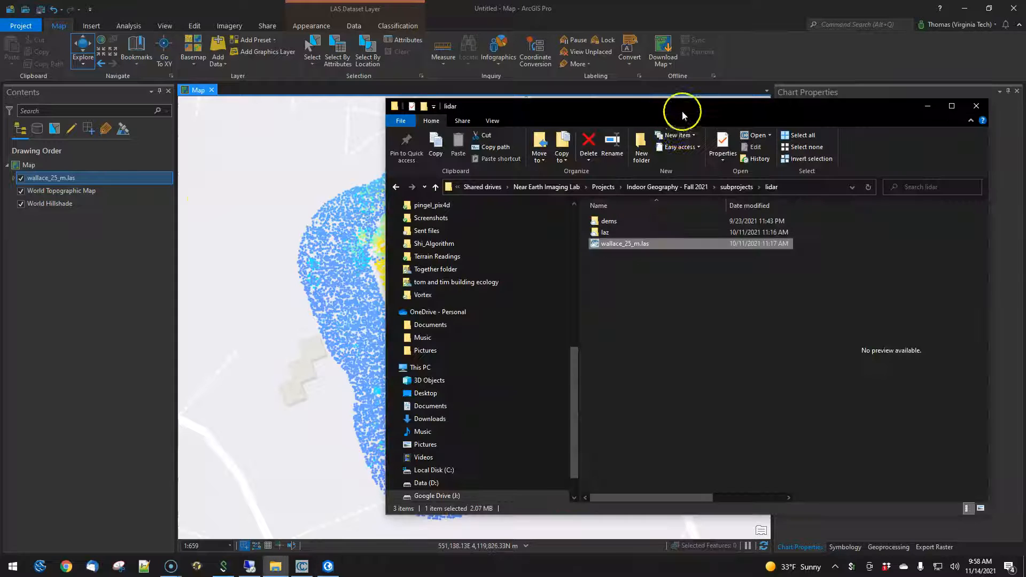
left_click(747, 186)
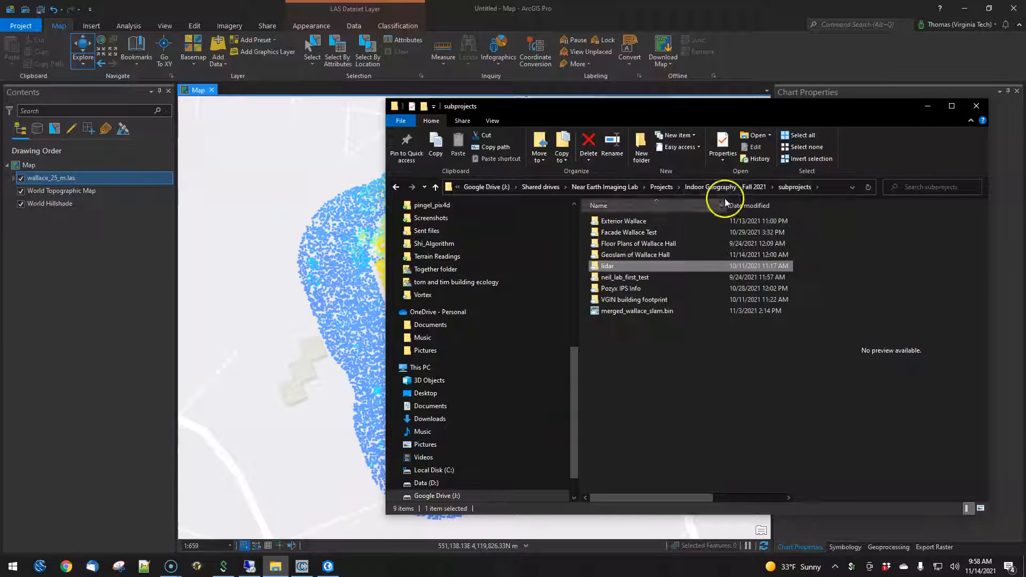
left_click_drag(417, 8, 385, 86)
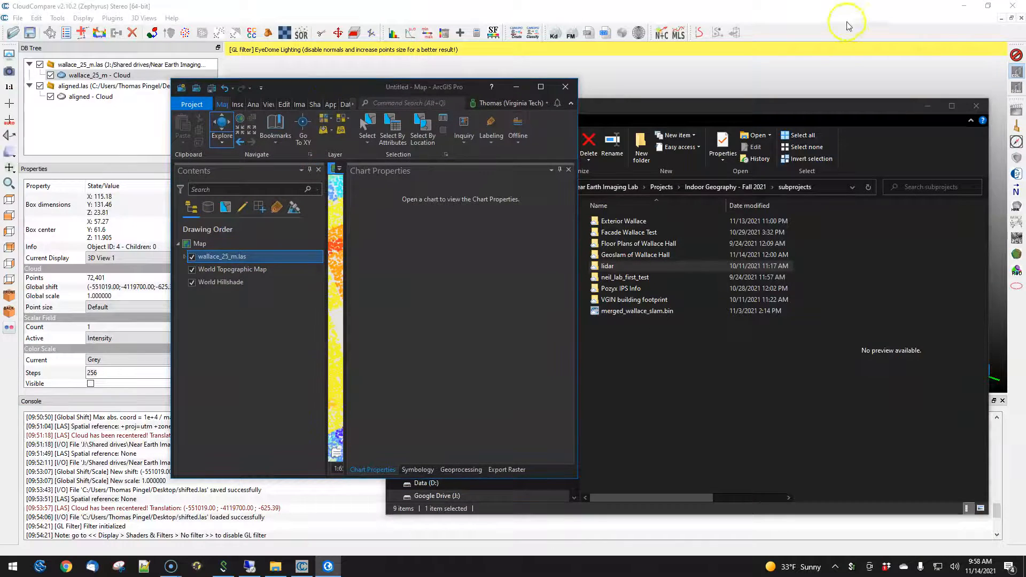
left_click(964, 7)
left_click_drag(9, 197, 267, 280)
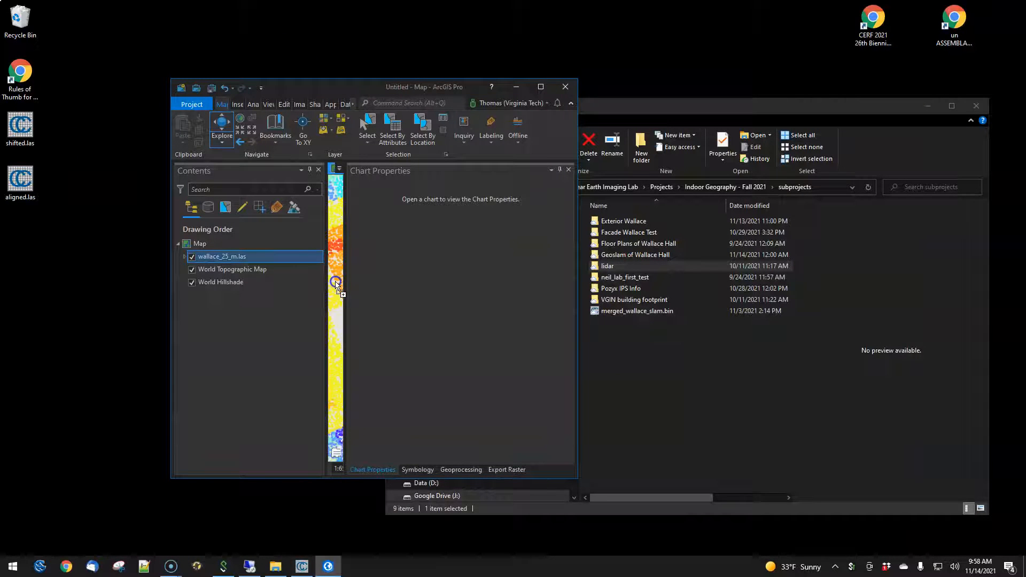
left_click(540, 87)
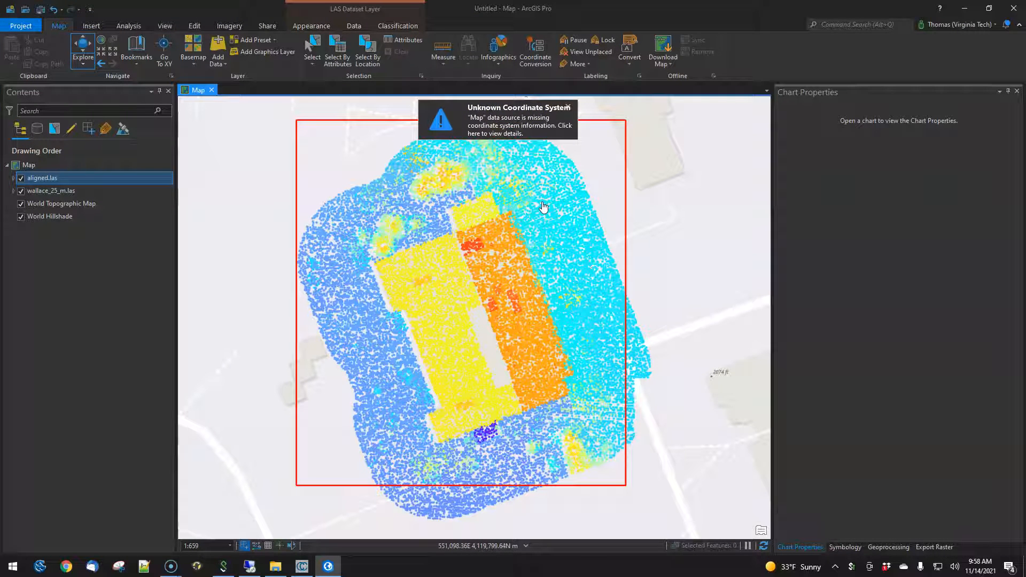
- Open the Define Projection geoprocessing tool
left_click(490, 304)
left_click(482, 215)
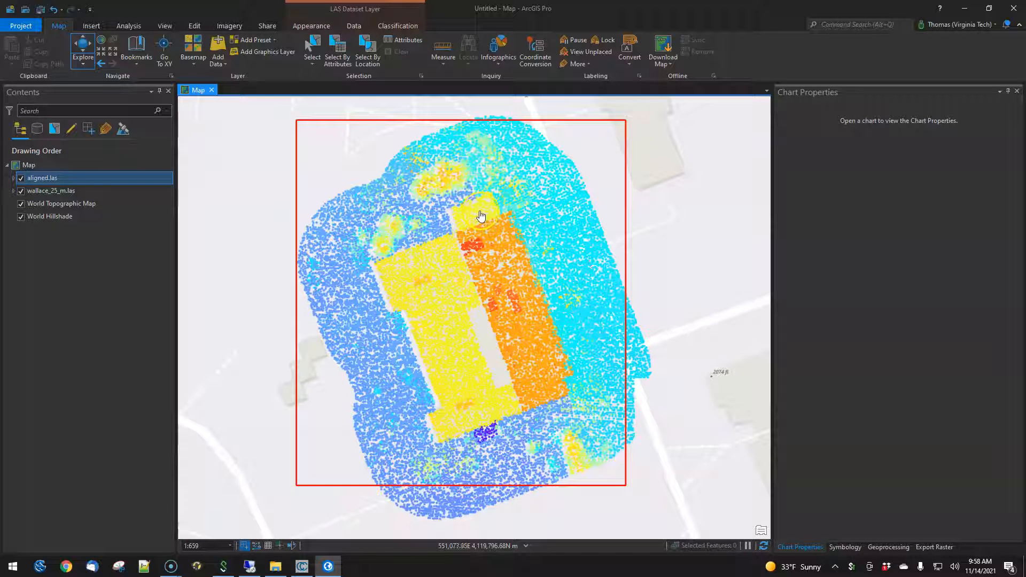
left_click(131, 26)
left_click(131, 48)
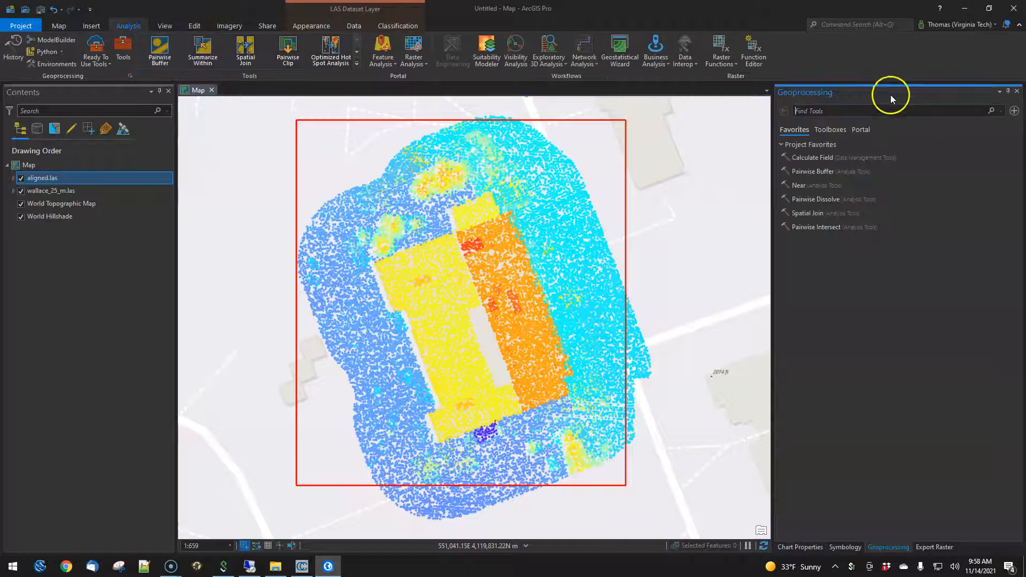
type("define")
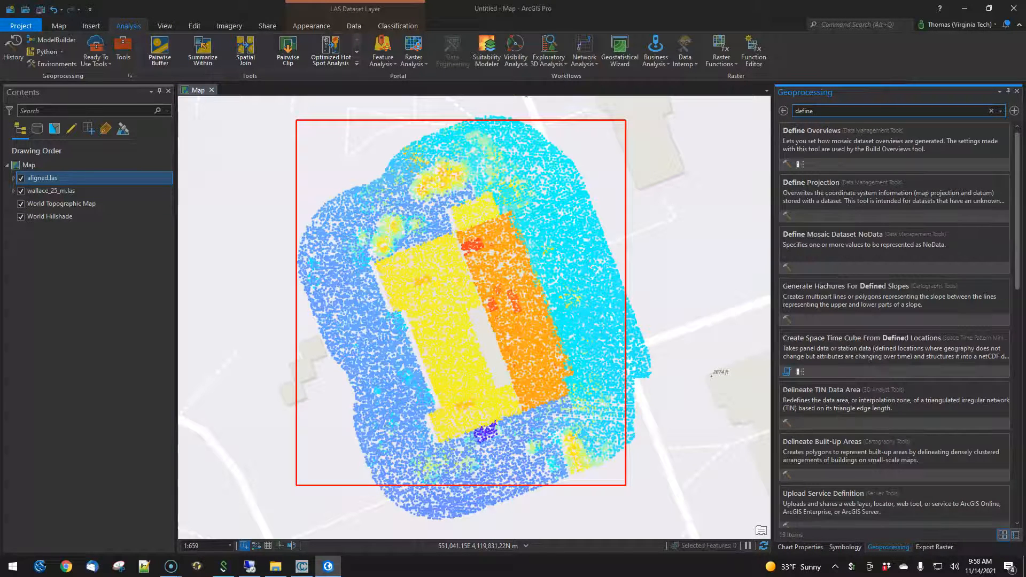
left_click(813, 193)
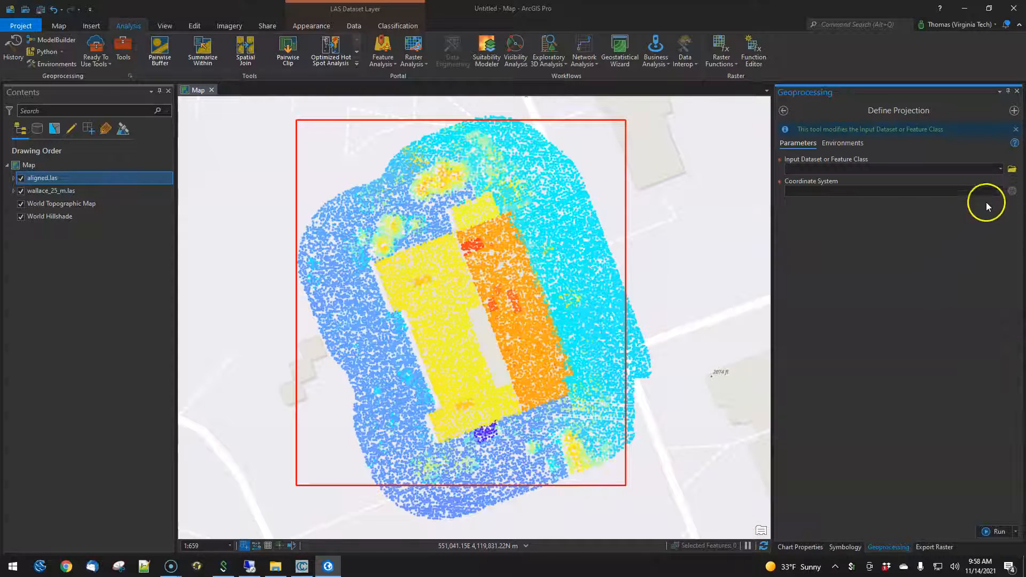
- Define aligned.las's projection using the coordinate system of wallace_25_m.las and run the tool
left_click(1001, 170)
left_click(853, 182)
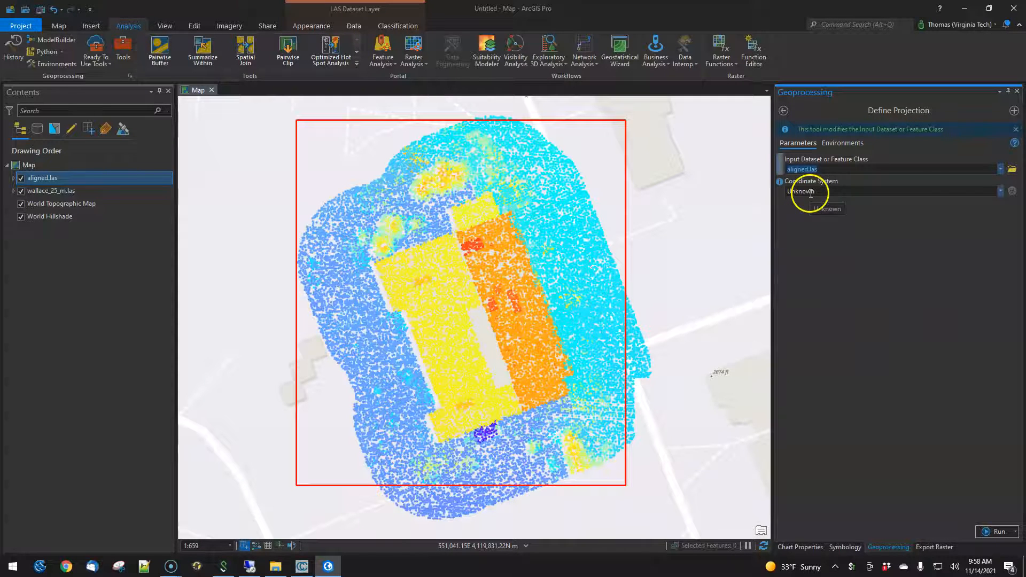
left_click(1001, 193)
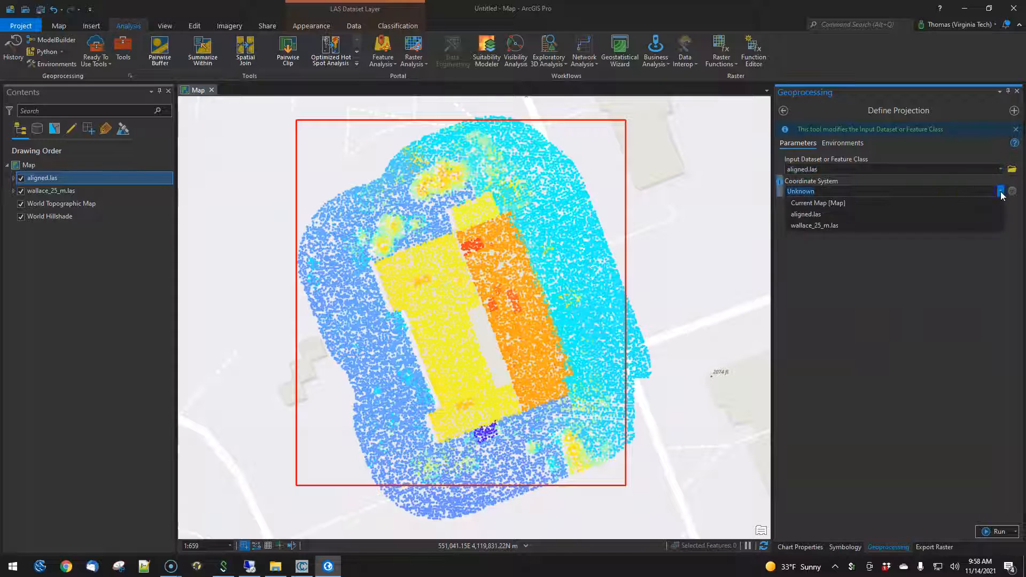
left_click(803, 226)
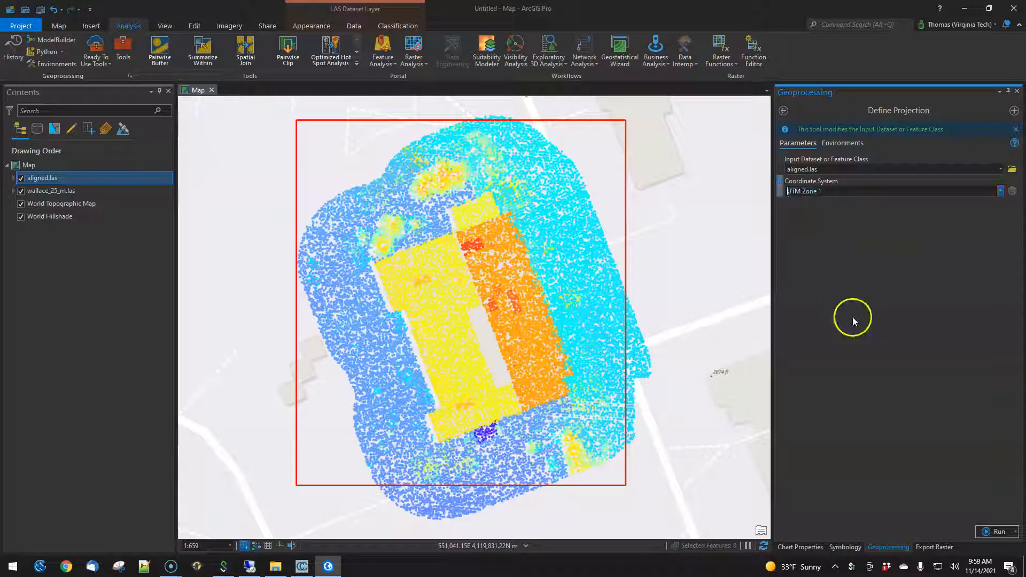
mouse_move(806, 191)
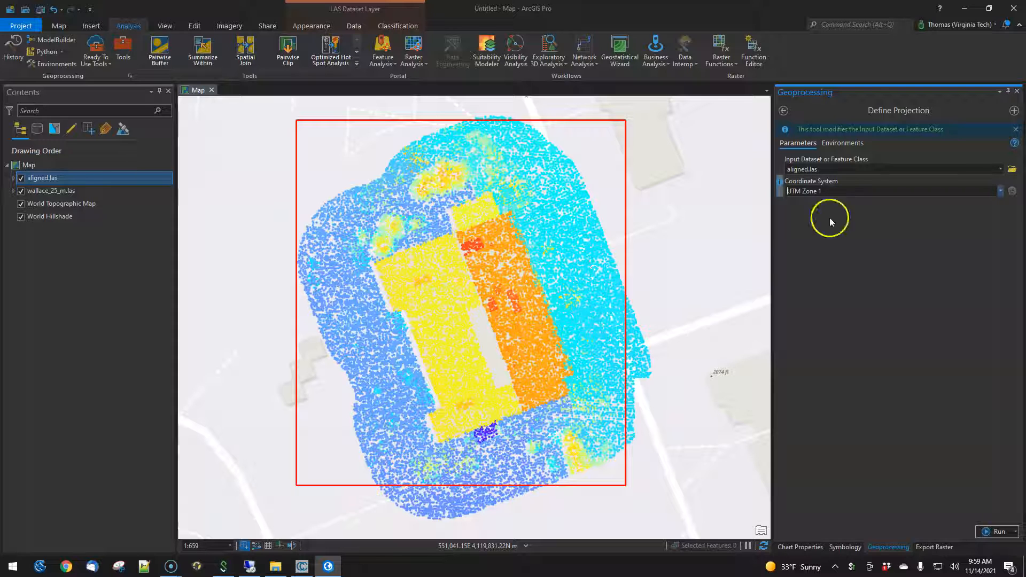
left_click(995, 532)
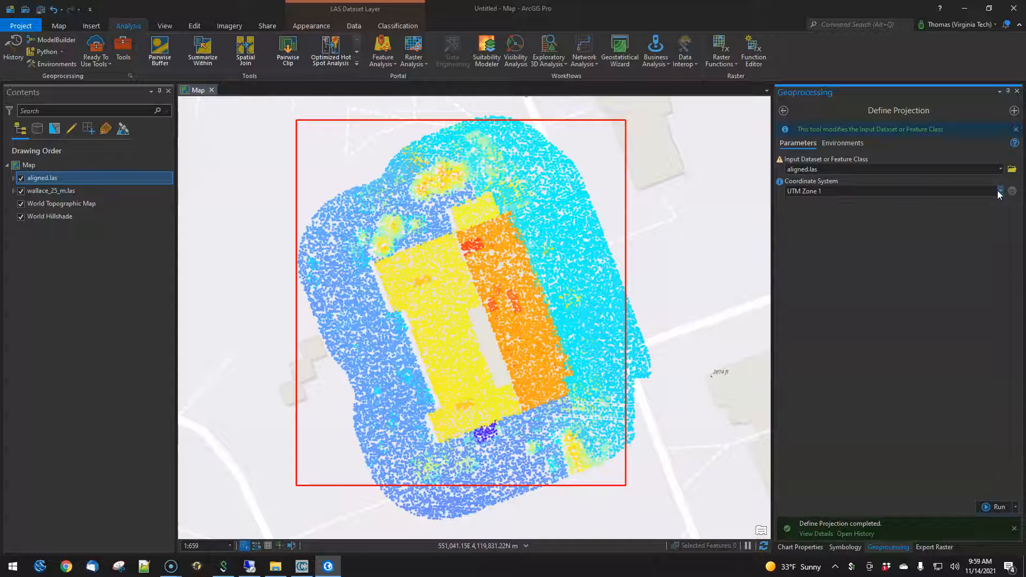
- Examine the assigned coordinate system definition and the aligned cloud's position on the basemap
left_click(998, 194)
left_click(792, 169)
left_click(779, 159)
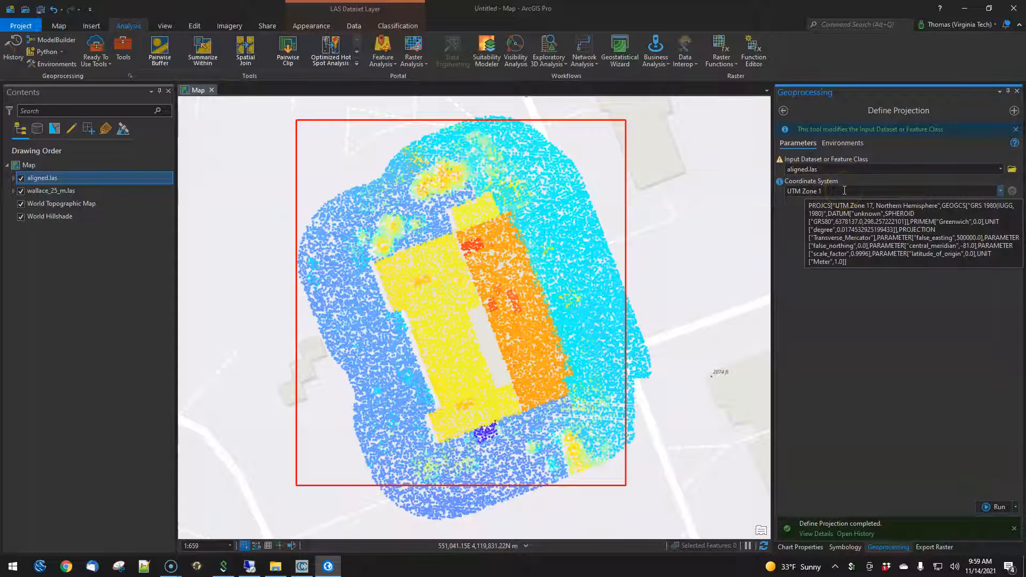
scroll(473, 337, "down", 5)
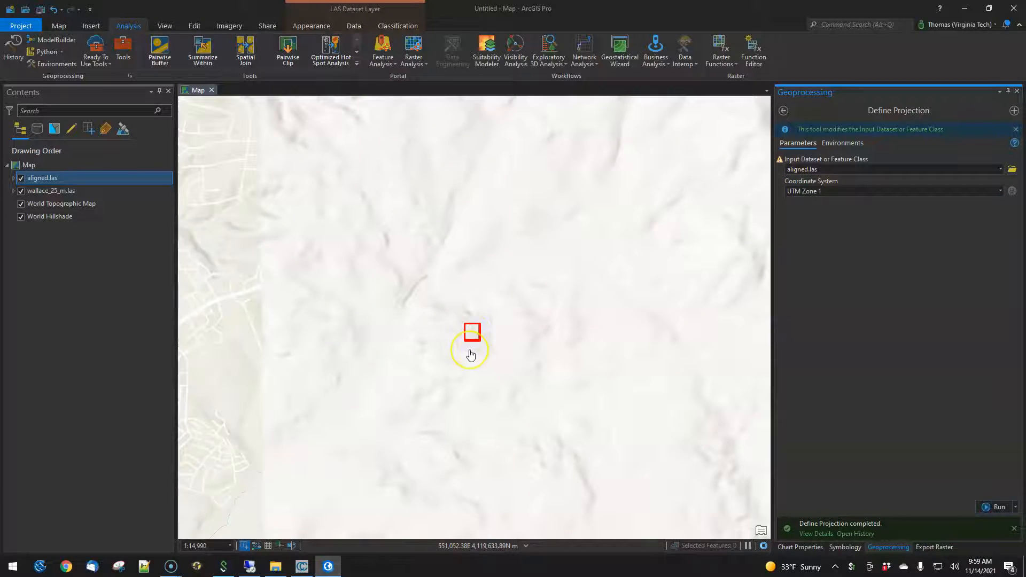
scroll(470, 354, "up", 2)
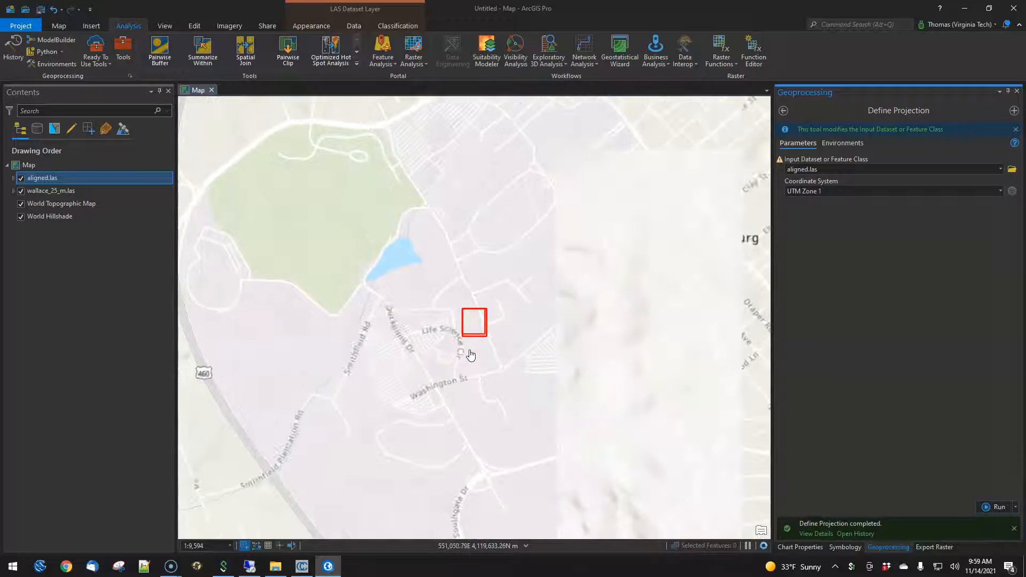
scroll(474, 339, "up", 5)
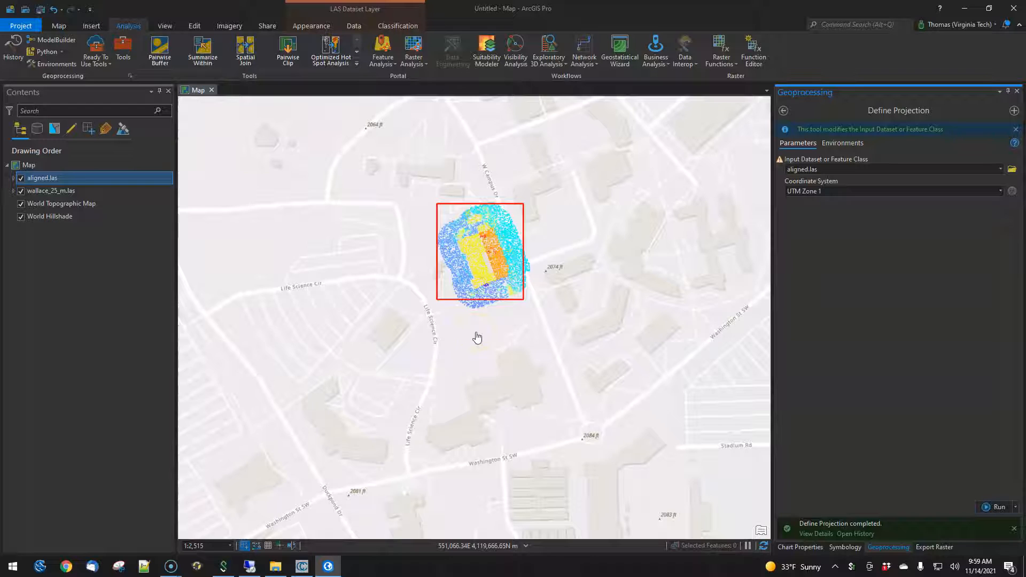
- Show the Desktop to check for the new projection file
left_click(271, 570)
left_click(170, 568)
left_click(222, 533)
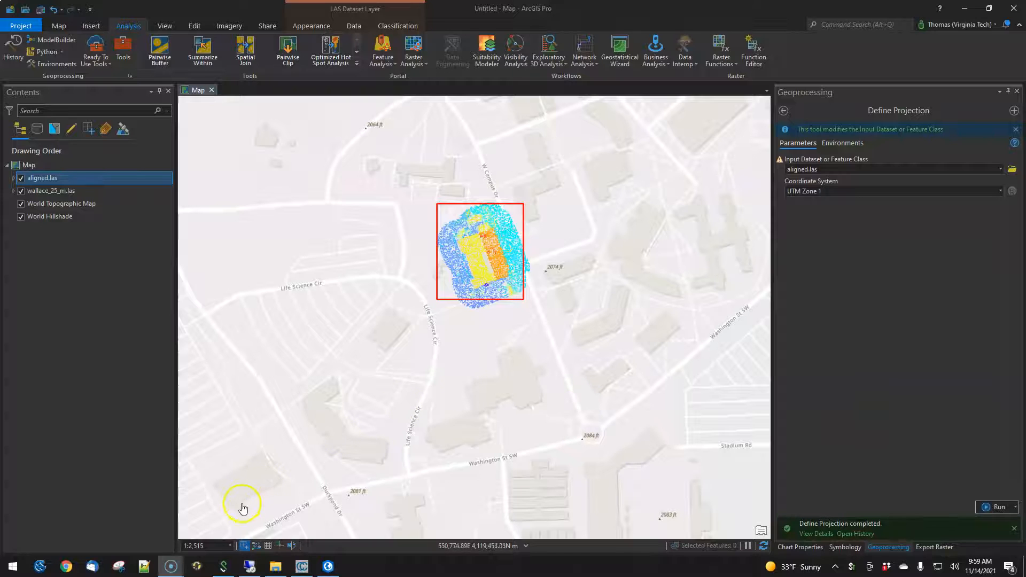
key("super+d")
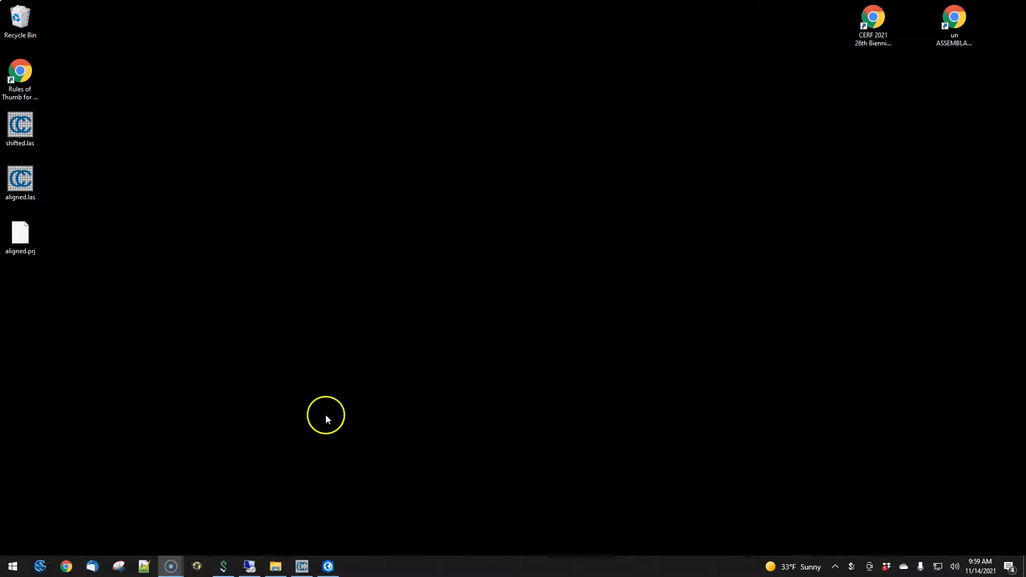